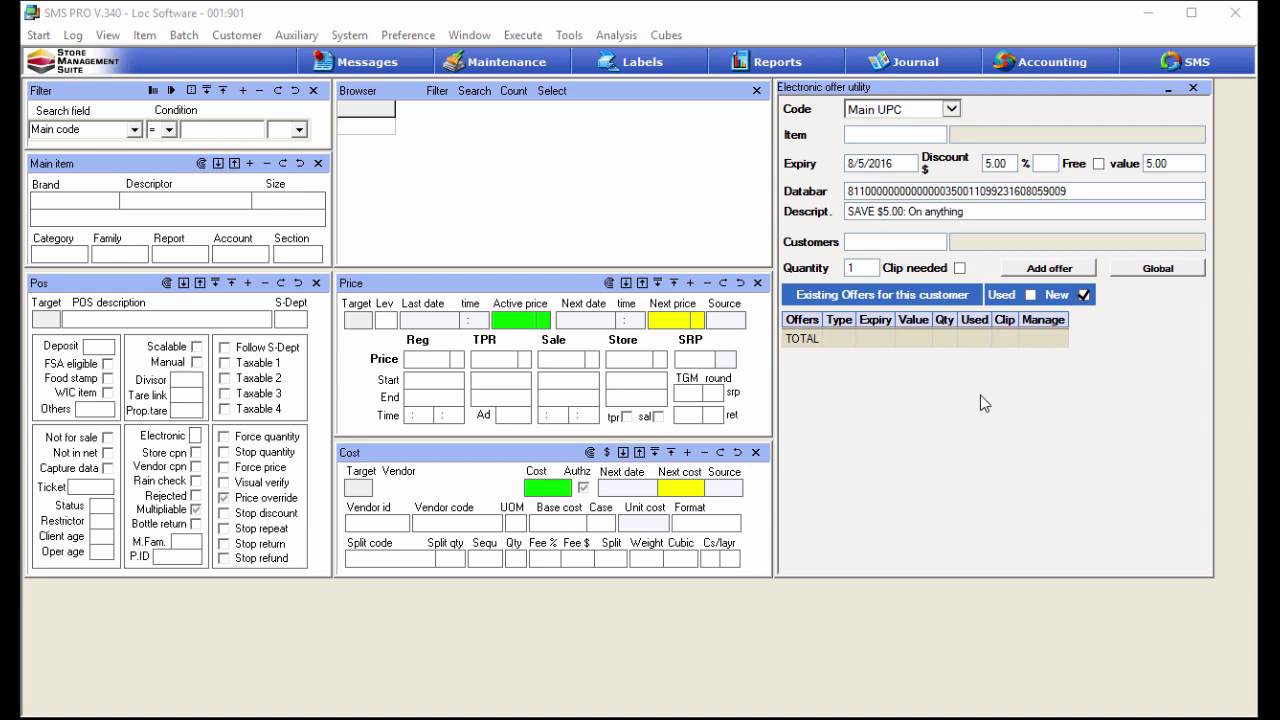
# Reopen the electronic Offer generator from Analysis > Offer utilities
pyautogui.click(616, 38)
pyautogui.moveTo(593, 129)
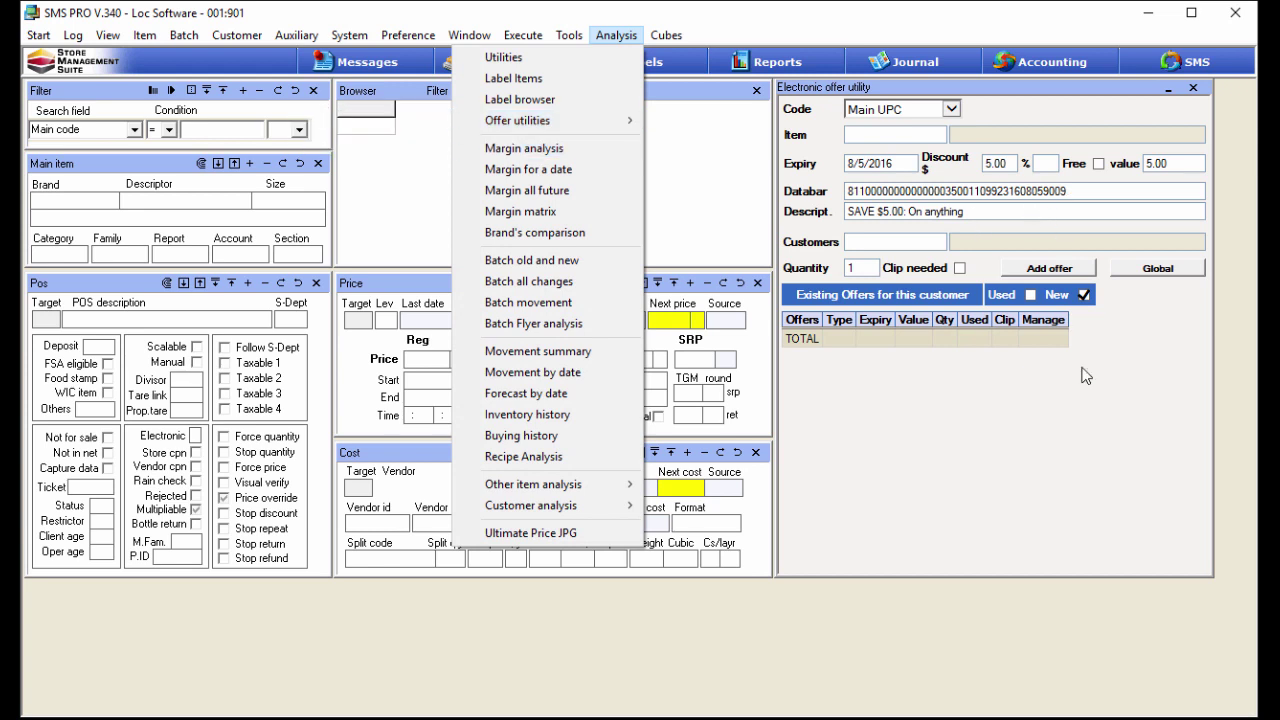
pyautogui.click(1078, 410)
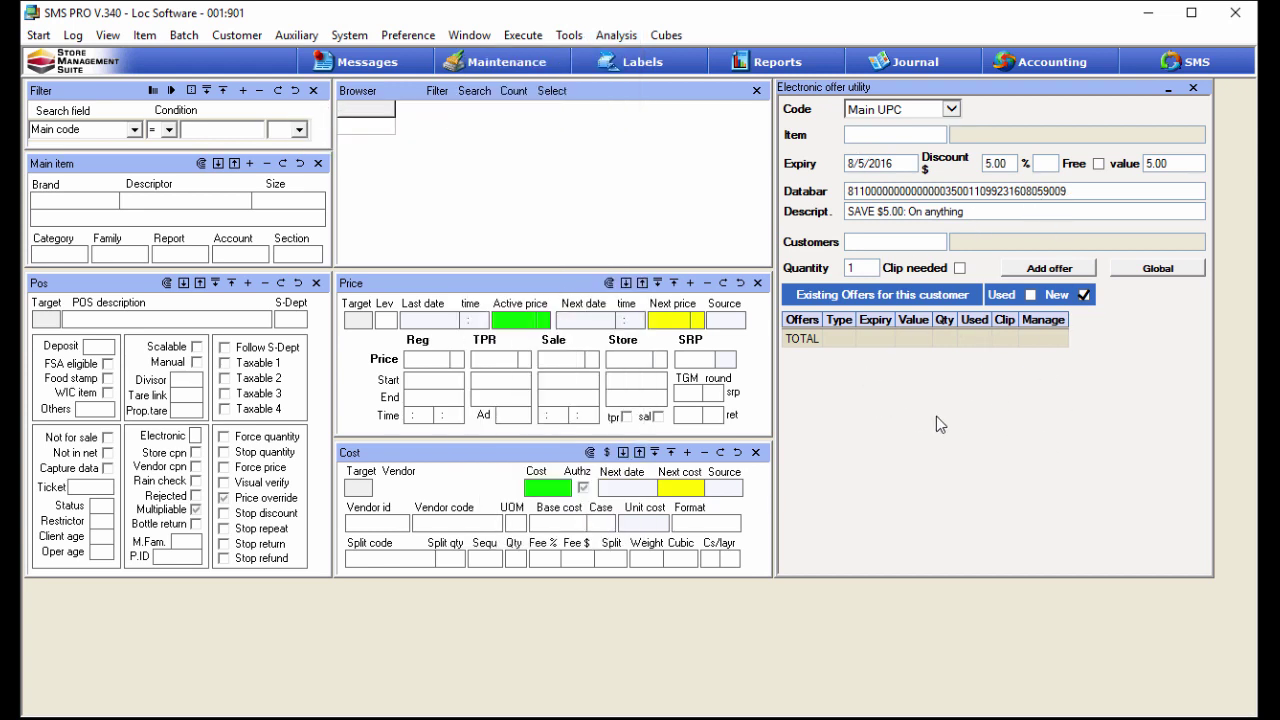
# Keep the offer code type as Main UPC and bring up the Select a code list
pyautogui.click(953, 111)
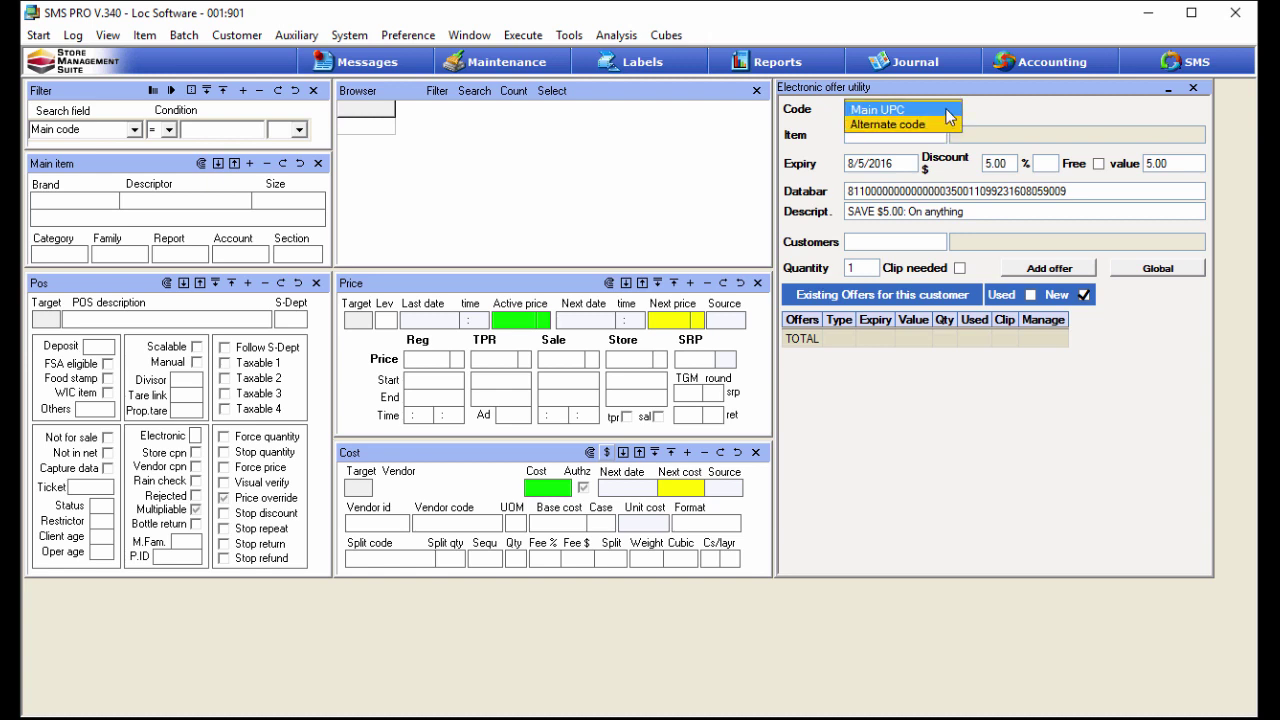
pyautogui.click(948, 111)
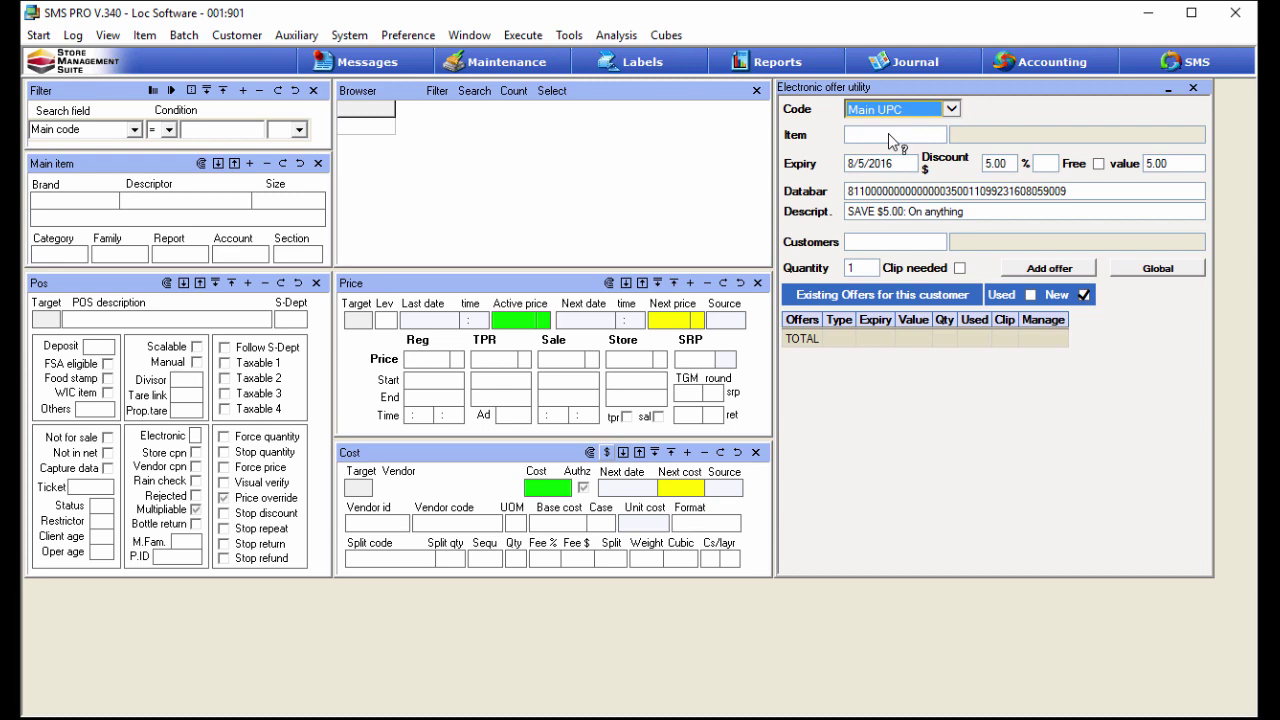
pyautogui.doubleClick(888, 133)
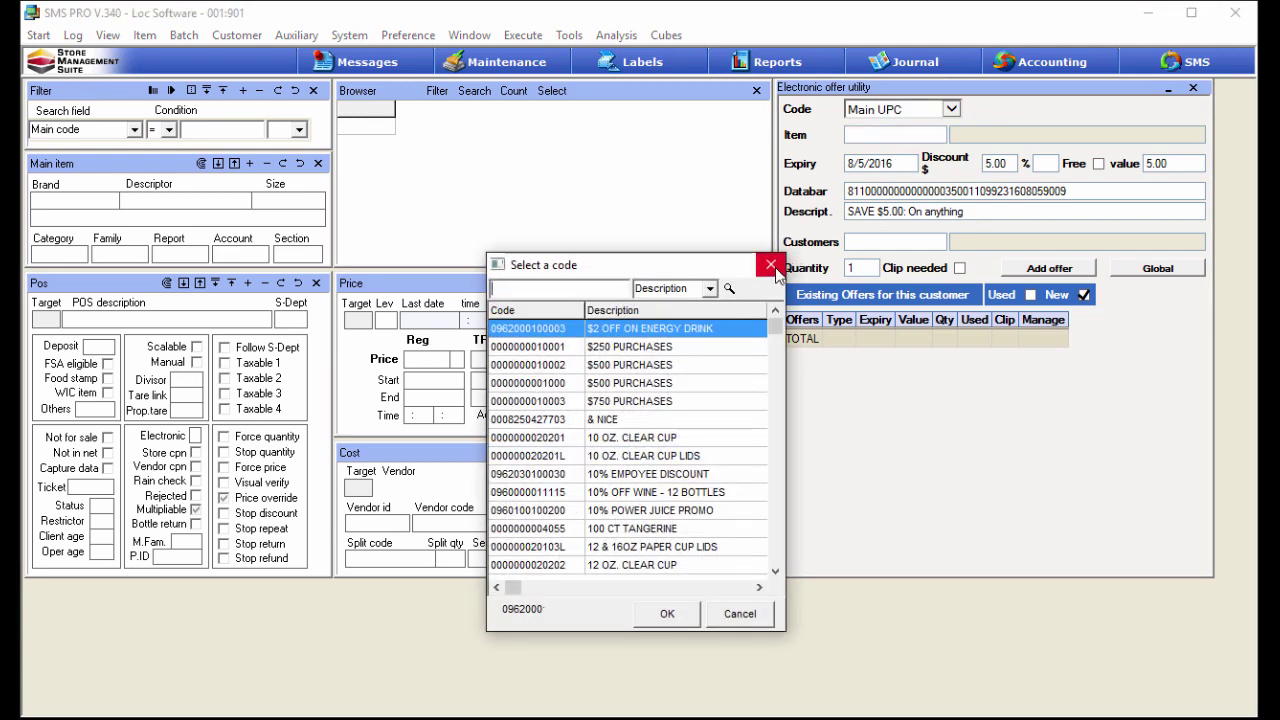
# Close the Select a code list without picking an item
pyautogui.click(771, 266)
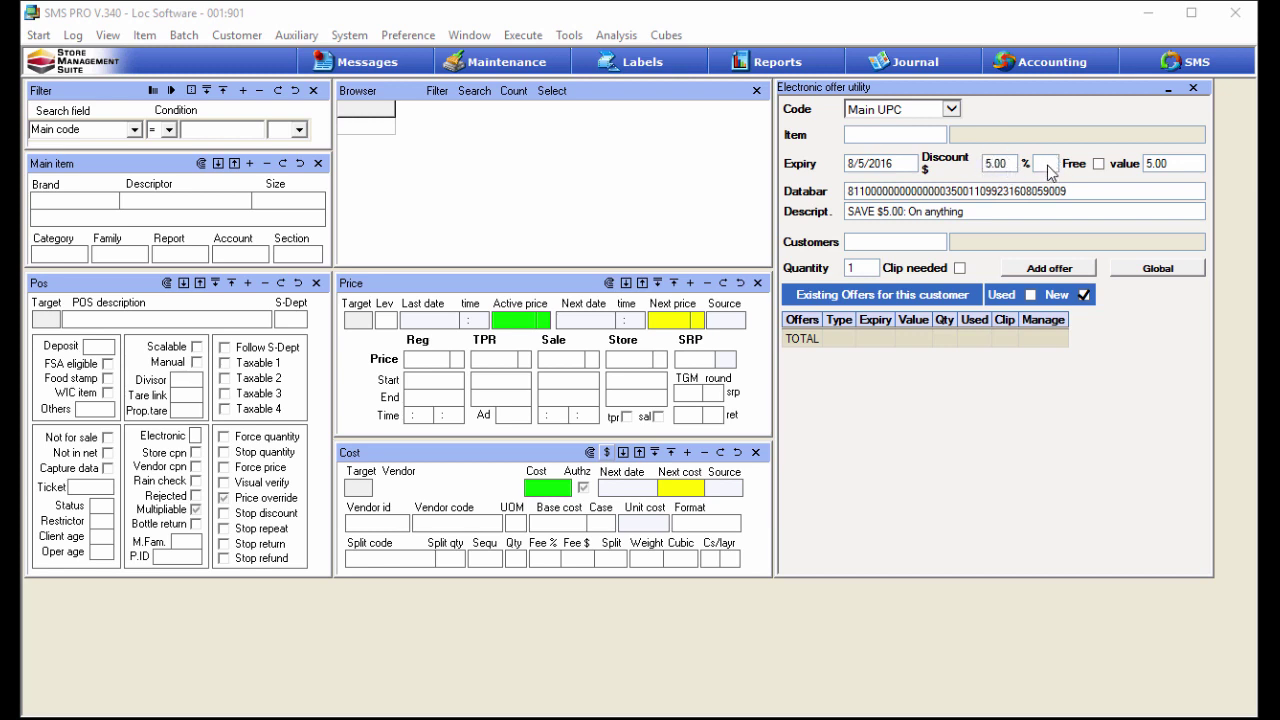
pyautogui.click(1098, 164)
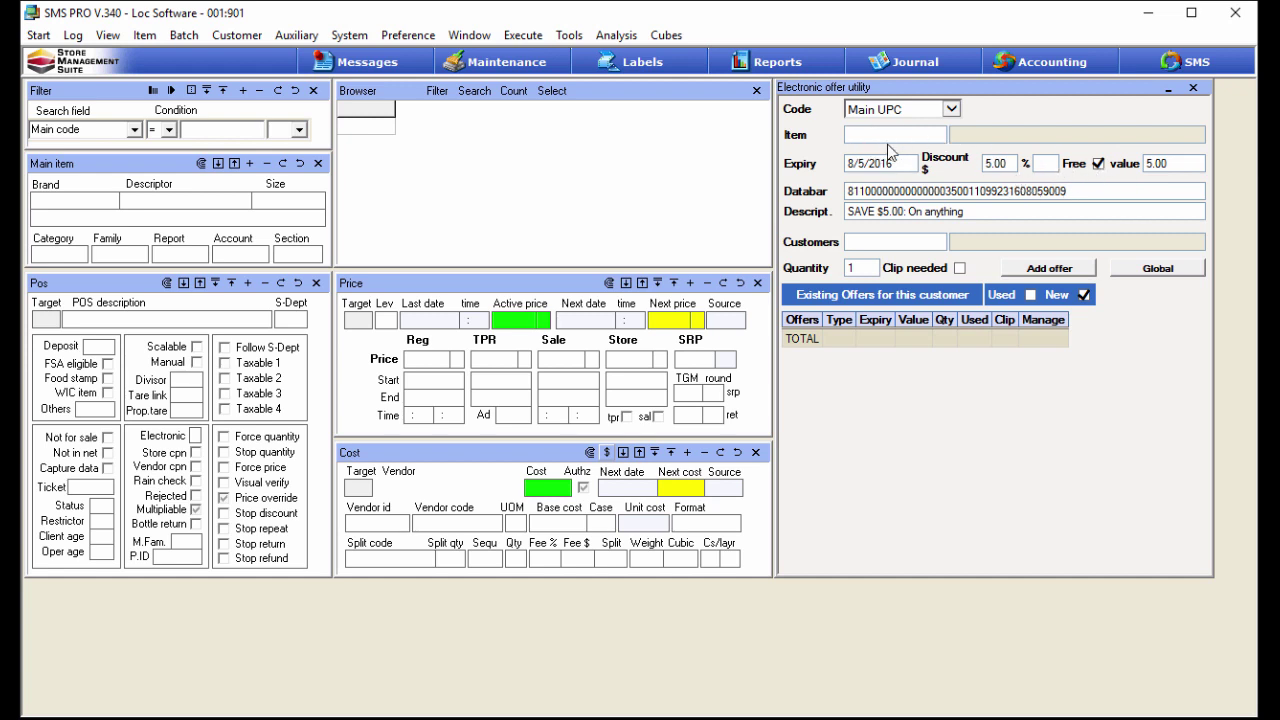
pyautogui.click(1098, 163)
# Open and dismiss the customer lookup, then change the offer quantity to 5
pyautogui.doubleClick(905, 242)
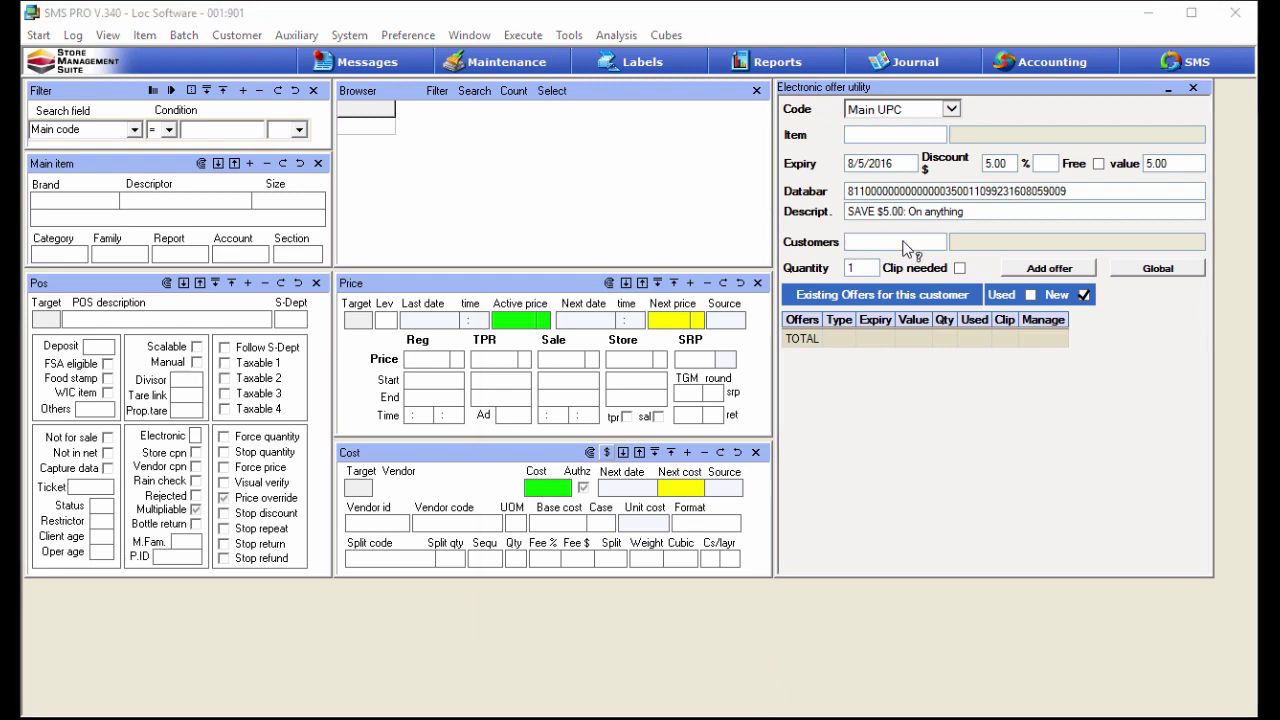
pyautogui.click(770, 265)
pyautogui.doubleClick(862, 270)
pyautogui.write('5')
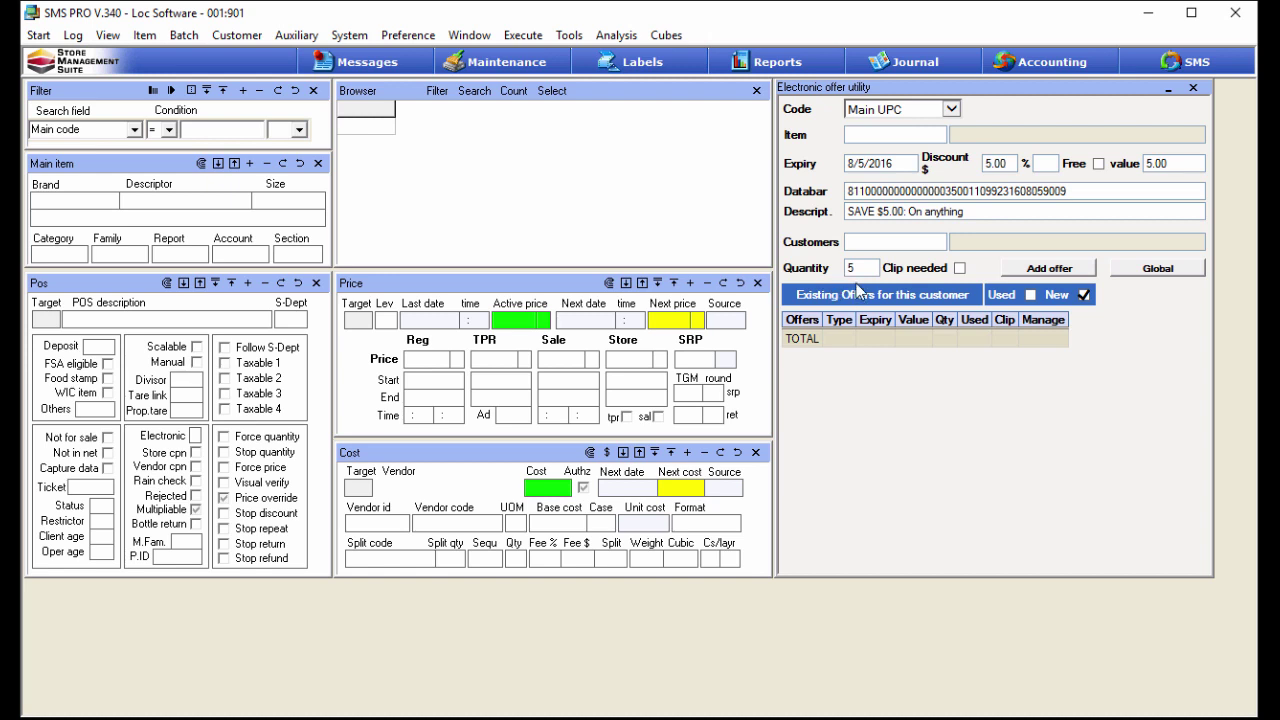
# Turn on Clip needed and include Used offers in the Existing Offers list
pyautogui.click(959, 268)
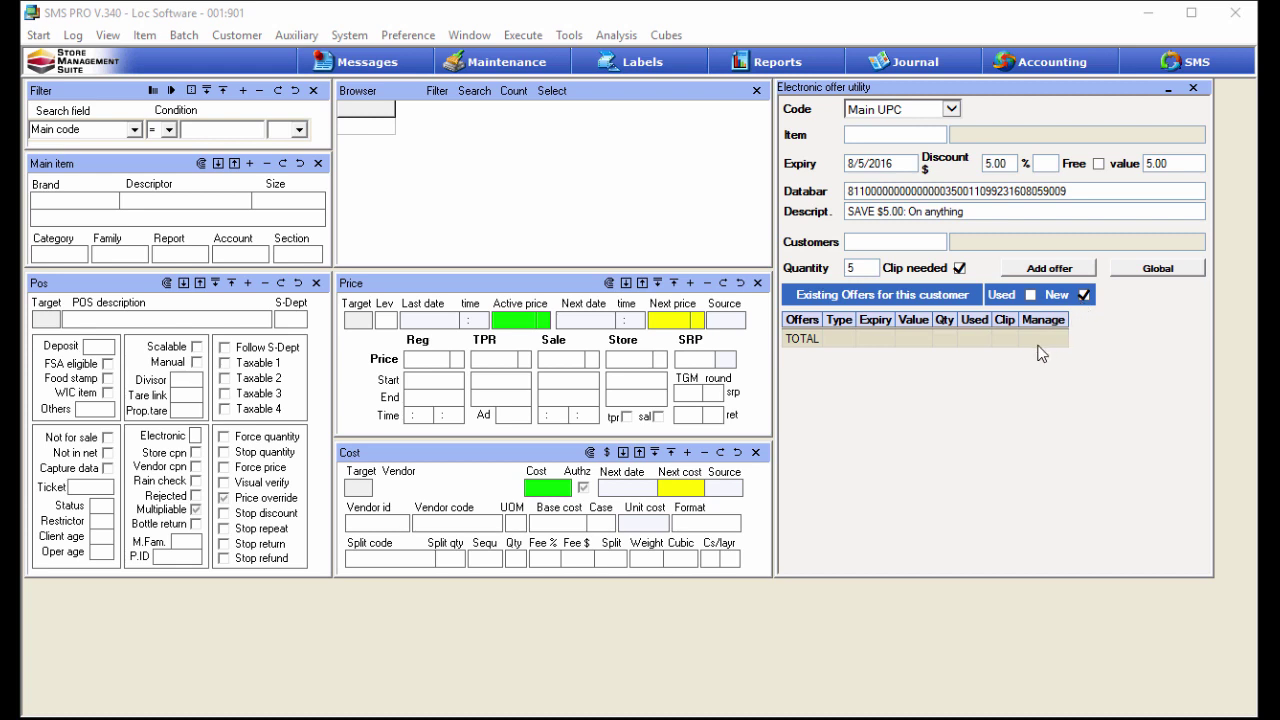
pyautogui.click(1030, 294)
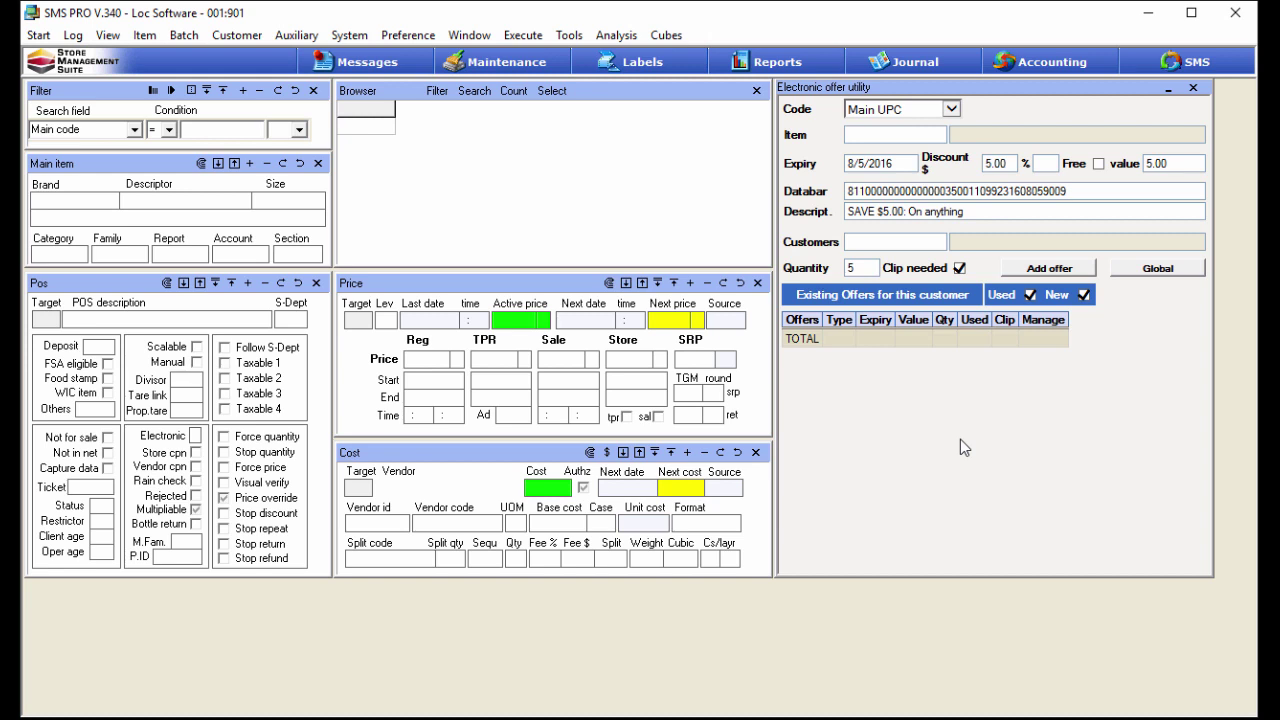
# Reset the Electronic offer utility form to blank defaults with Escape
pyautogui.press('Escape')
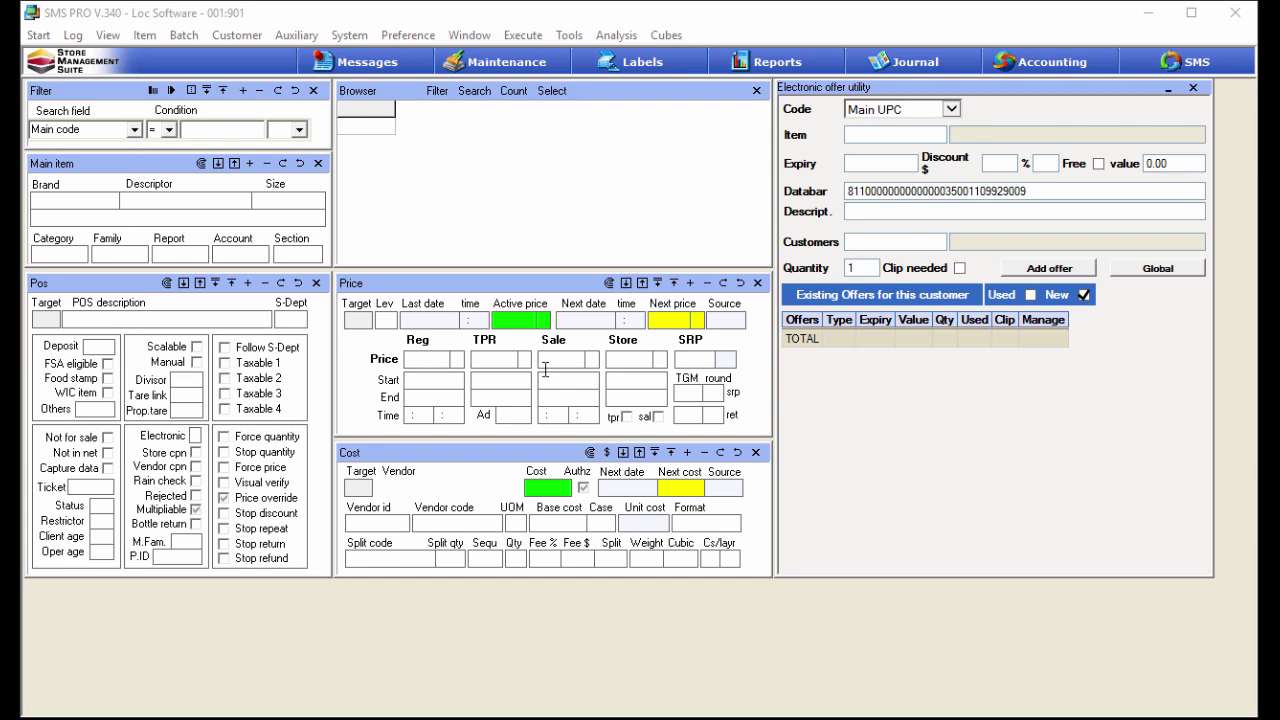
# Filter the item browser on Desc. Brand 'house' to list HOUSE items
pyautogui.click(134, 130)
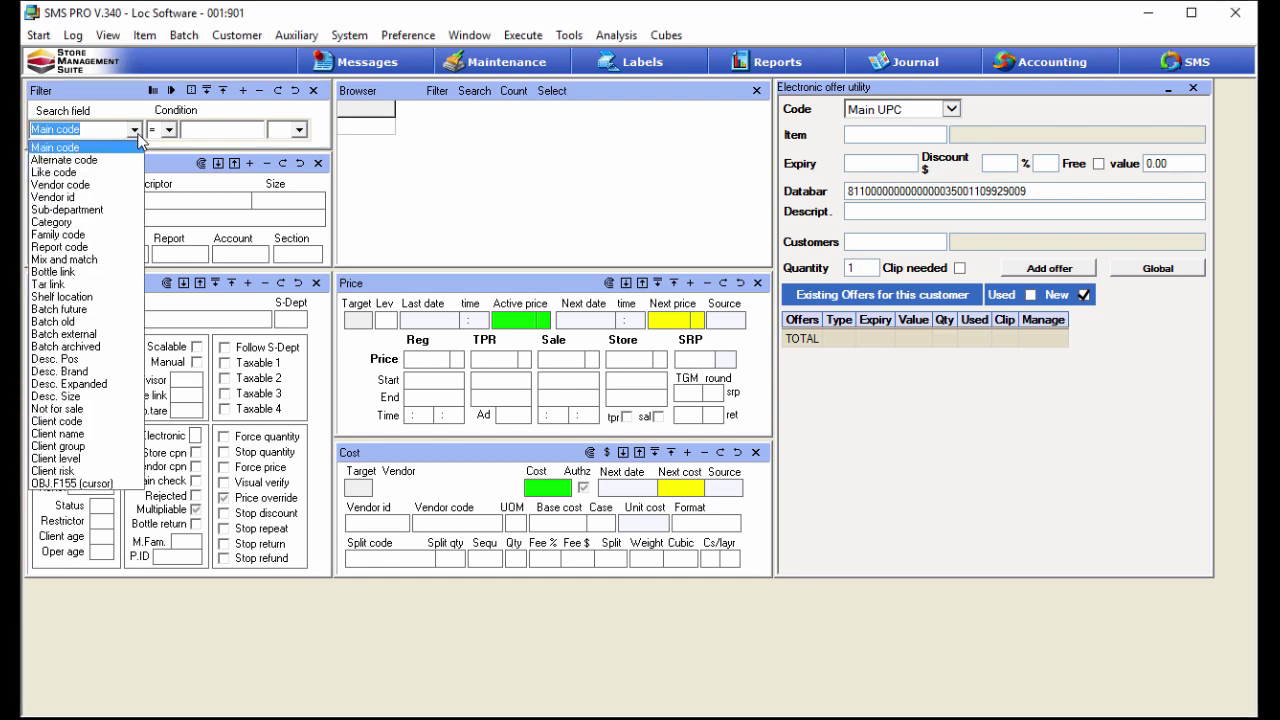
pyautogui.click(100, 371)
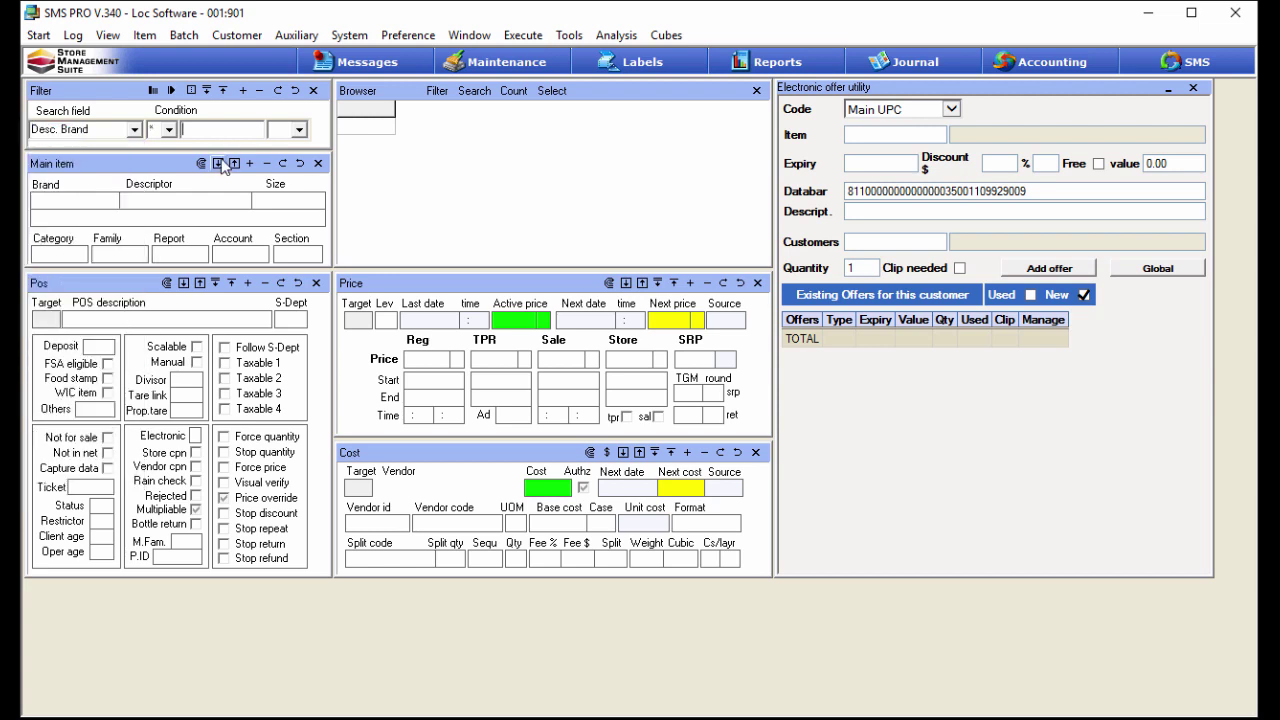
pyautogui.write('house')
pyautogui.press('Return')
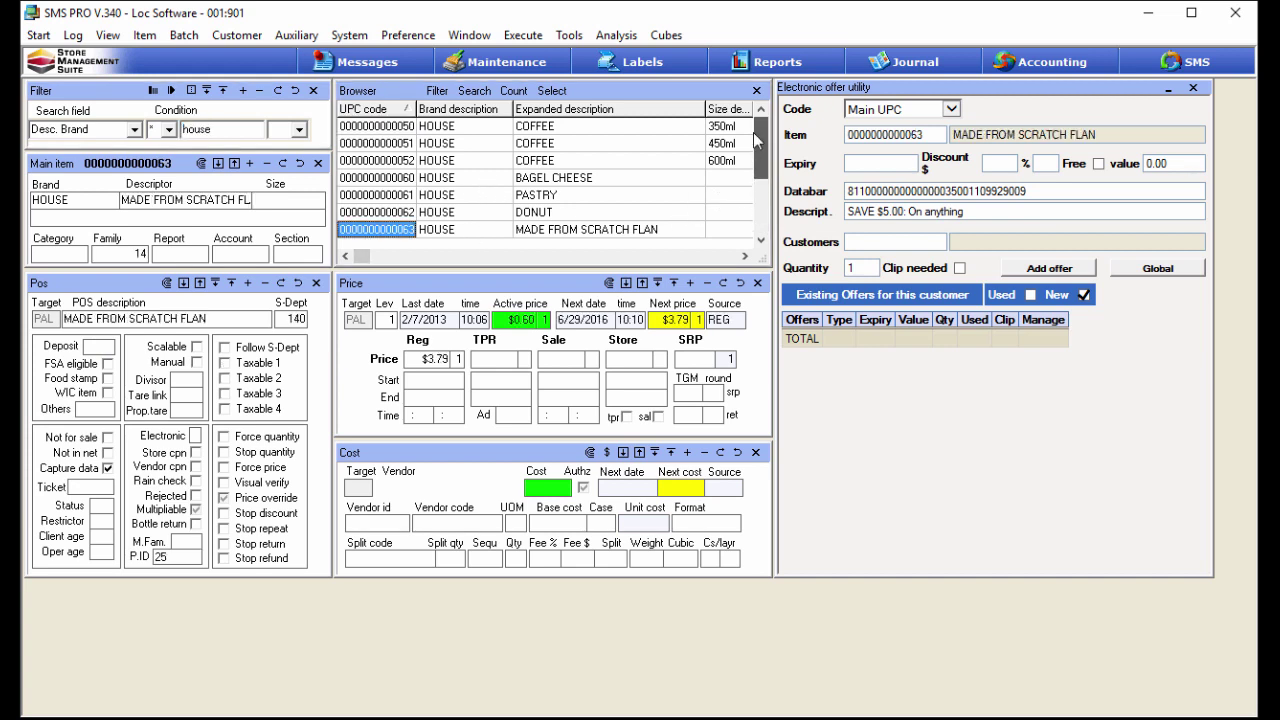
pyautogui.click(390, 232)
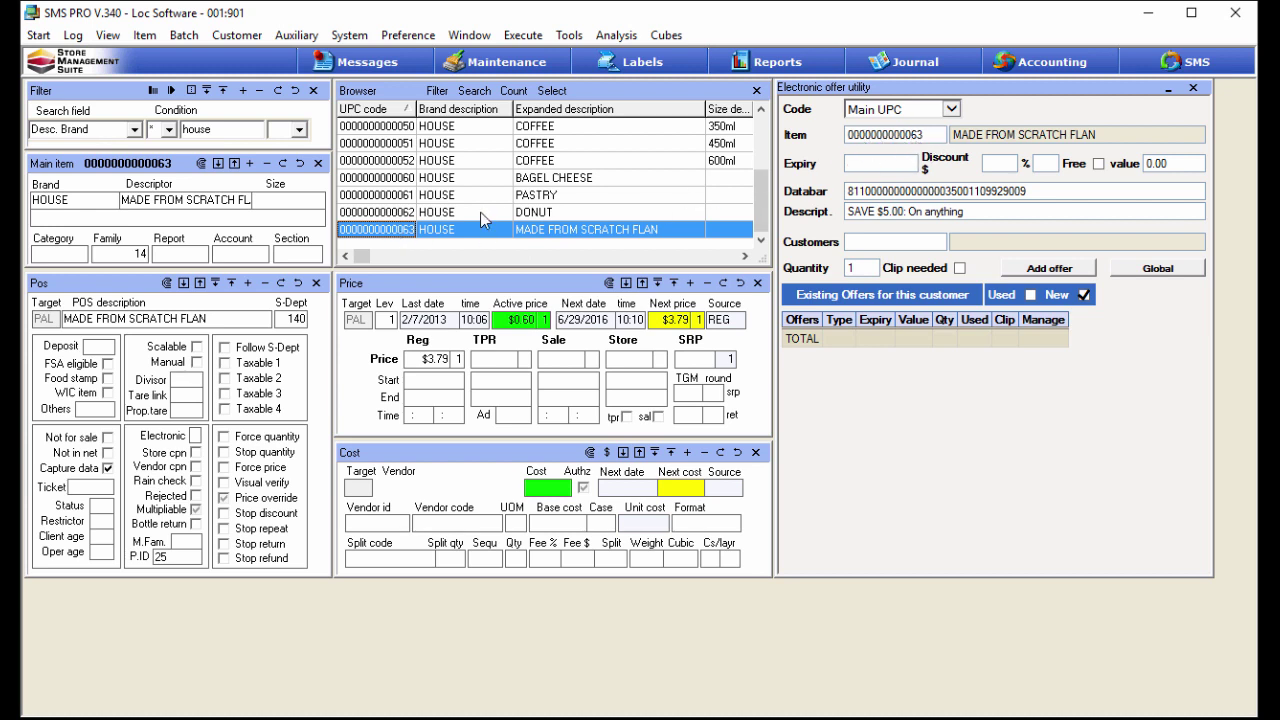
pyautogui.click(397, 180)
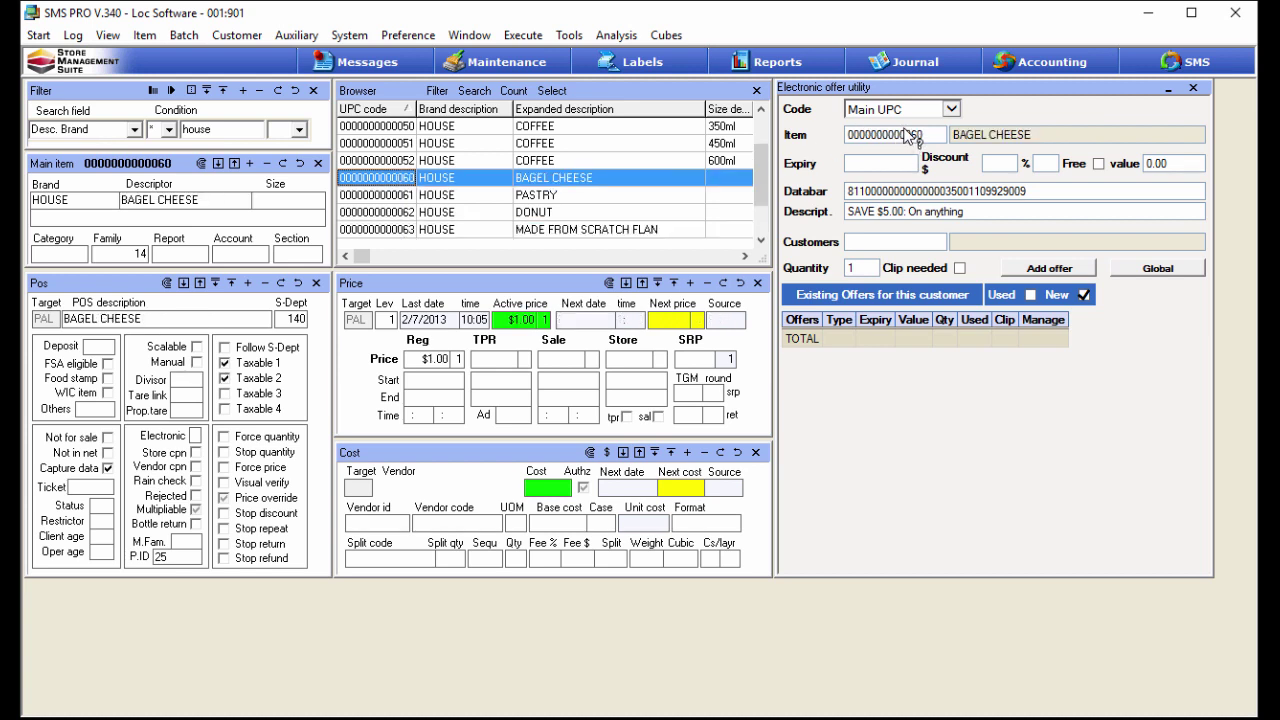
pyautogui.click(403, 230)
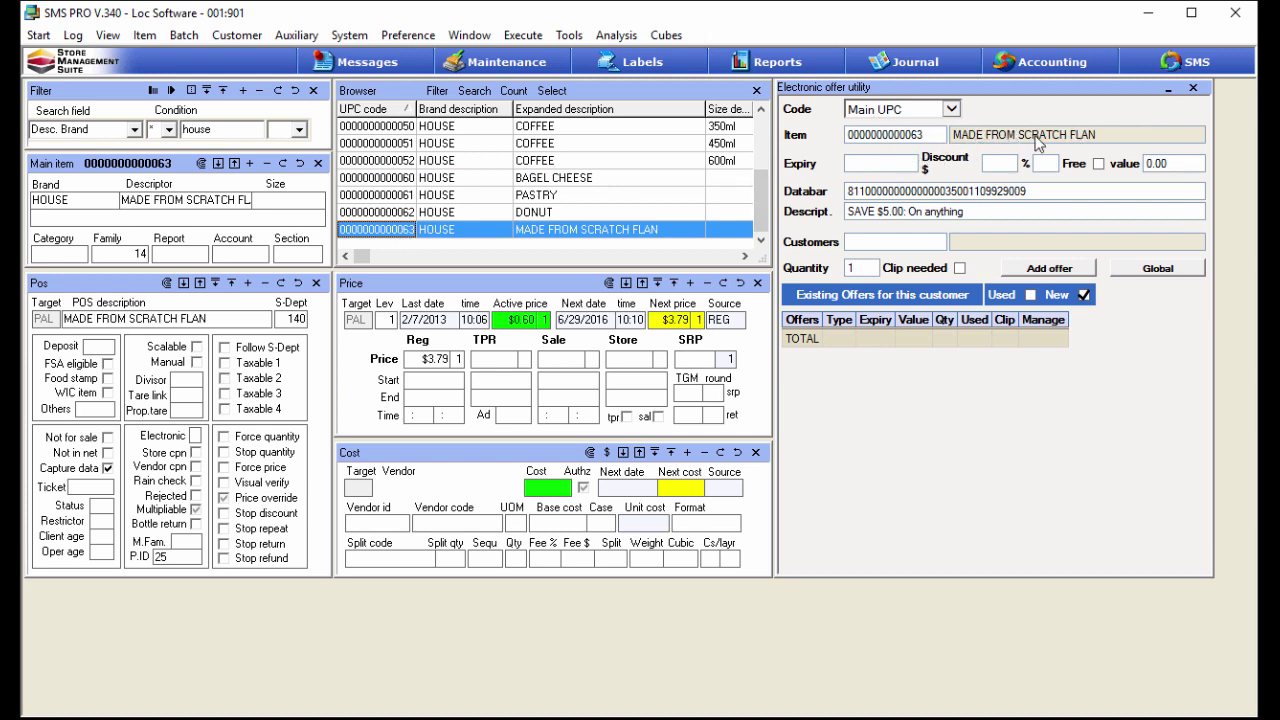
# Load the flan into the offer description and set the expiry date to 8/31/2016
pyautogui.click(884, 165)
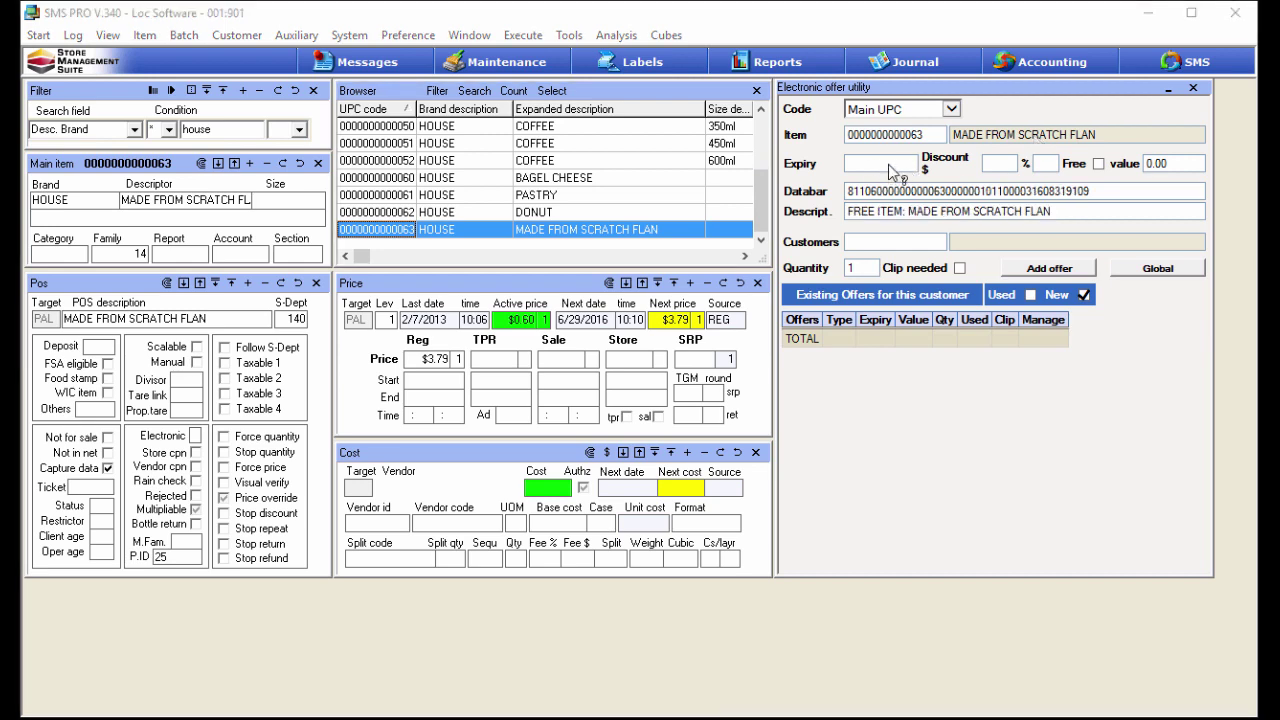
pyautogui.click(886, 170)
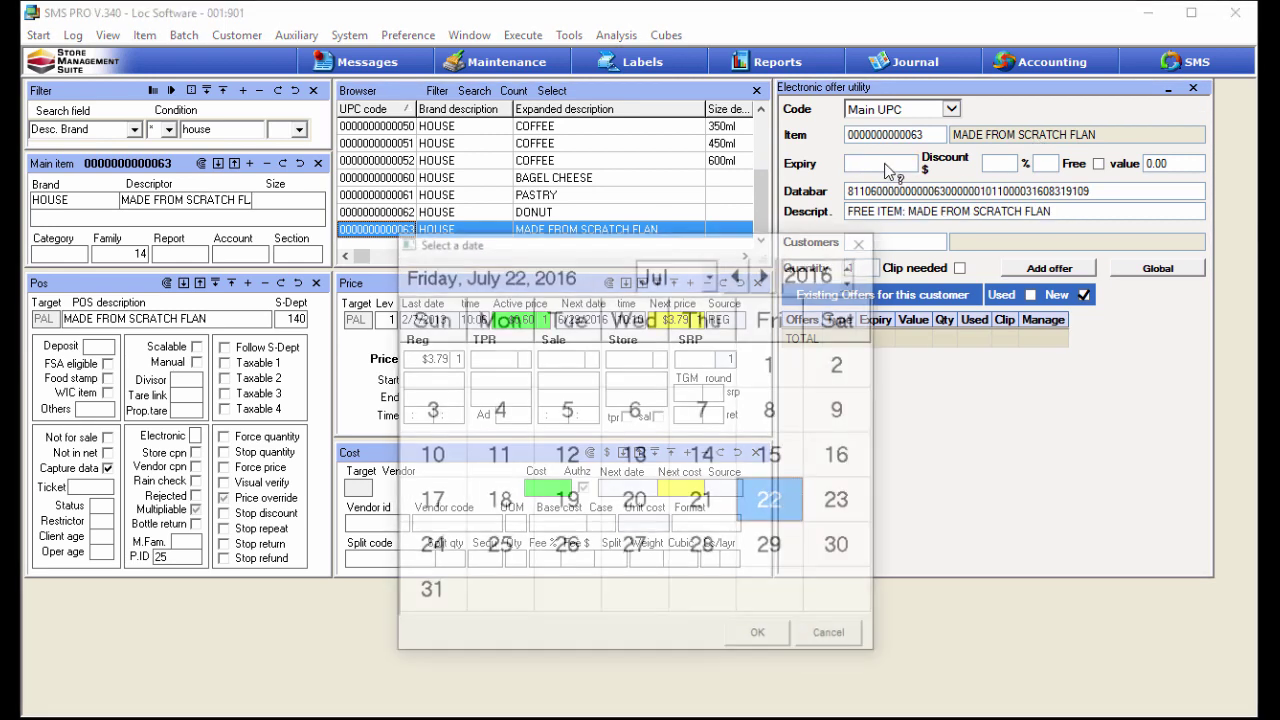
pyautogui.click(712, 274)
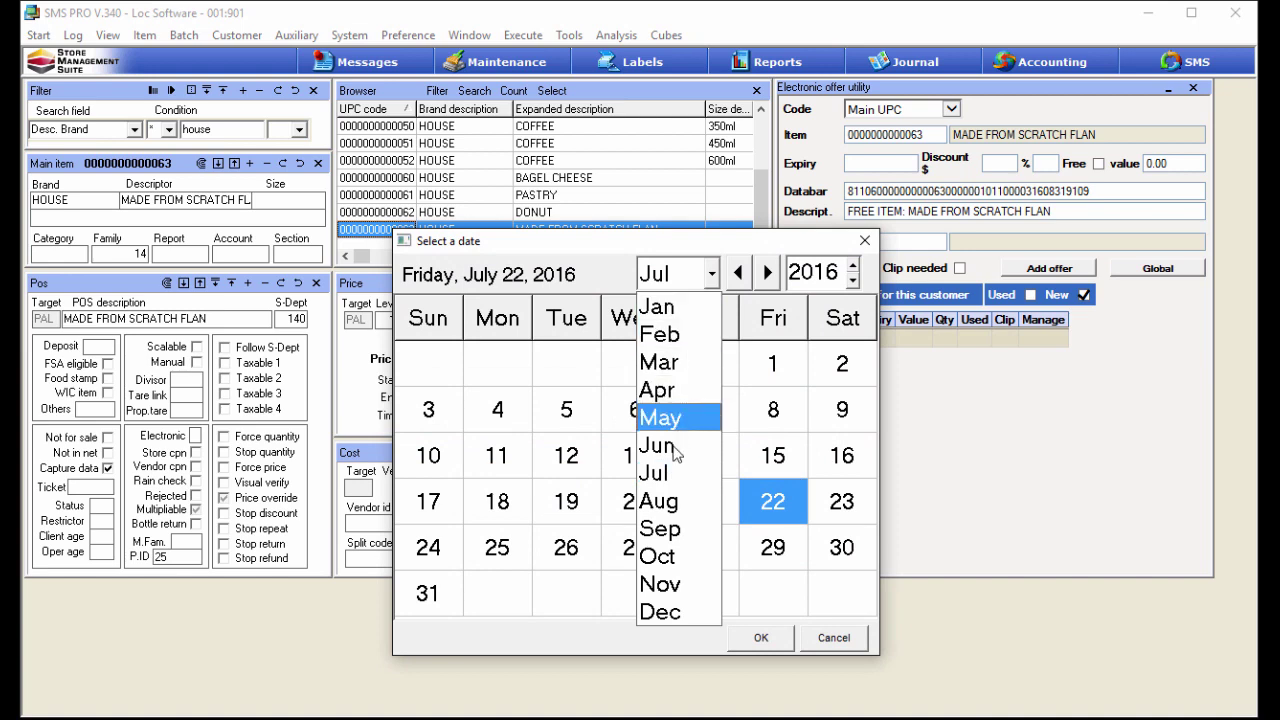
pyautogui.click(676, 500)
pyautogui.doubleClick(646, 557)
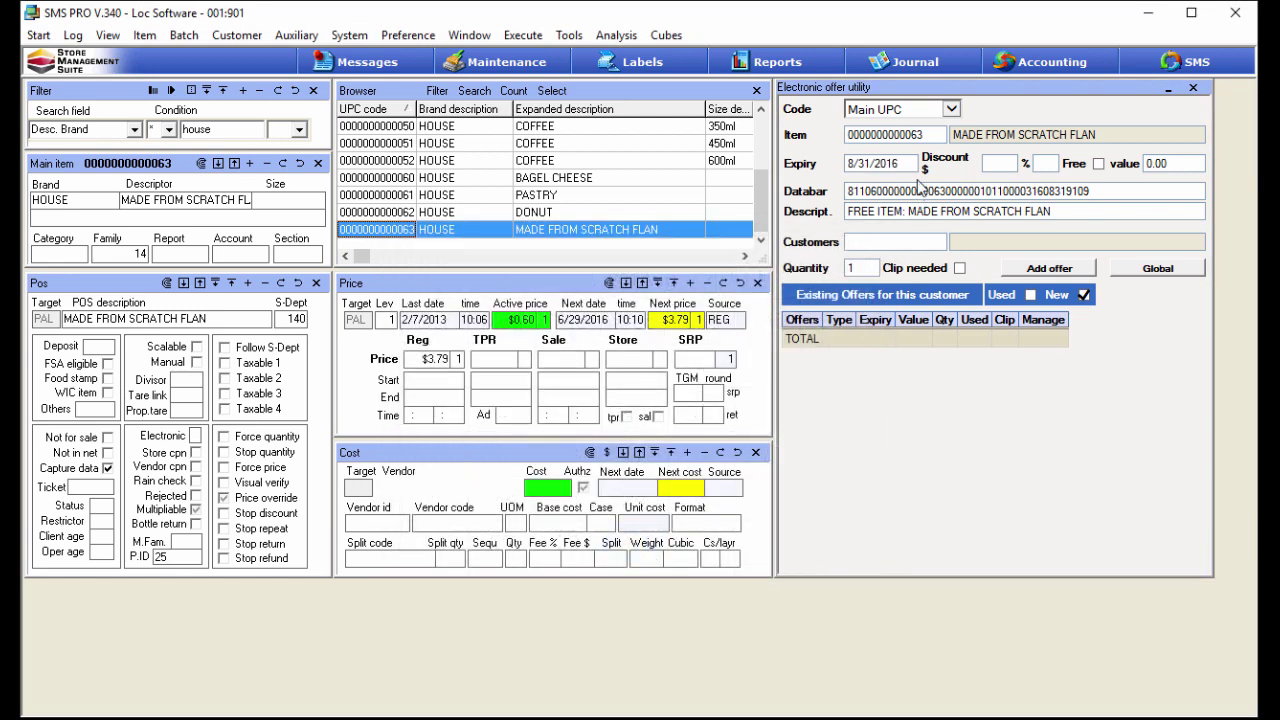
# Enter a $1.00 dollar discount on the flan offer
pyautogui.click(1098, 164)
pyautogui.click(998, 164)
pyautogui.write('1.00')
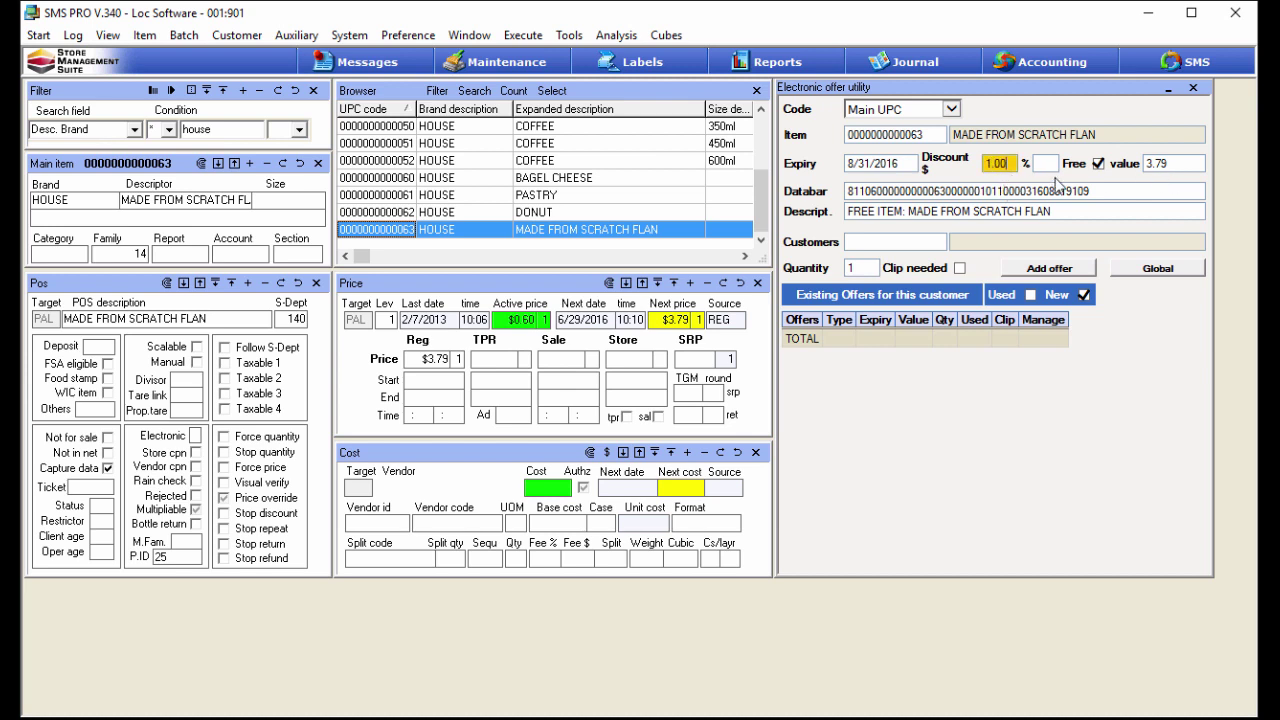
pyautogui.click(1142, 167)
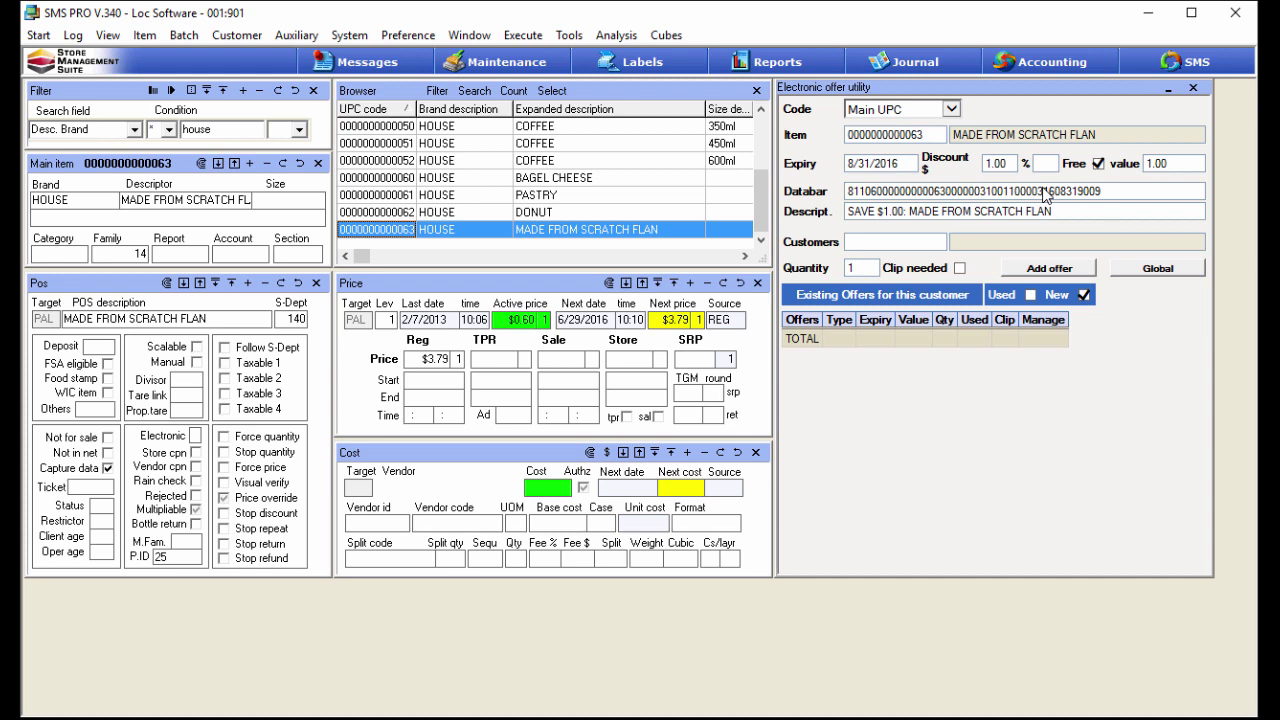
# Delete the 1.00 discount so the offer becomes a free item valued 3.79
pyautogui.click(999, 170)
pyautogui.press('Delete')
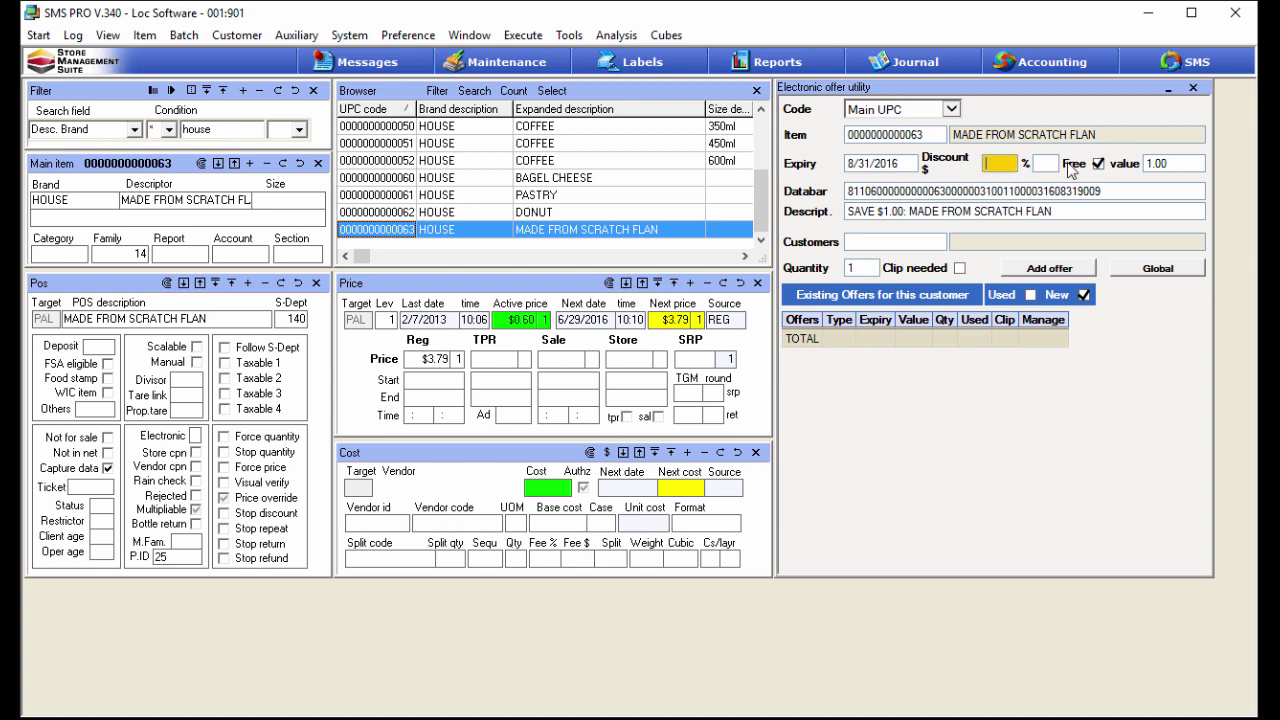
pyautogui.press('Tab')
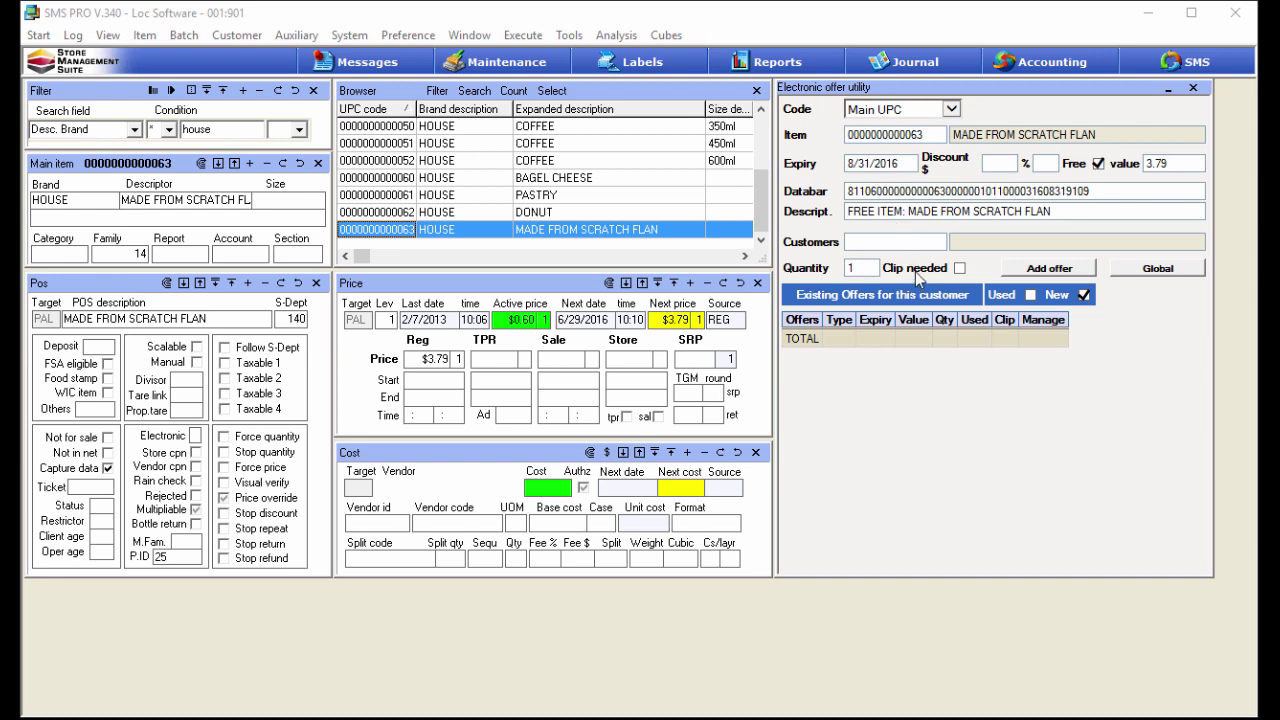
# Open the Customer Birthday filter from Tools > Customer event checks and place it below the offer utility
pyautogui.click(570, 37)
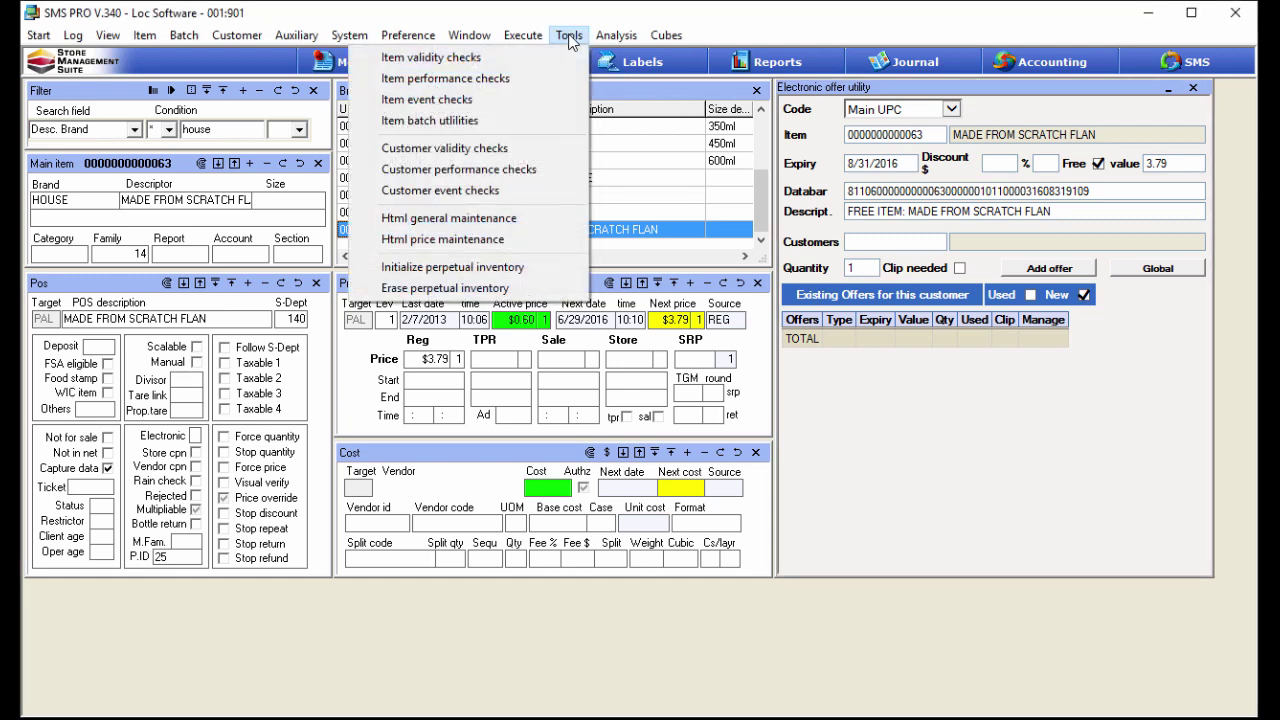
pyautogui.click(491, 190)
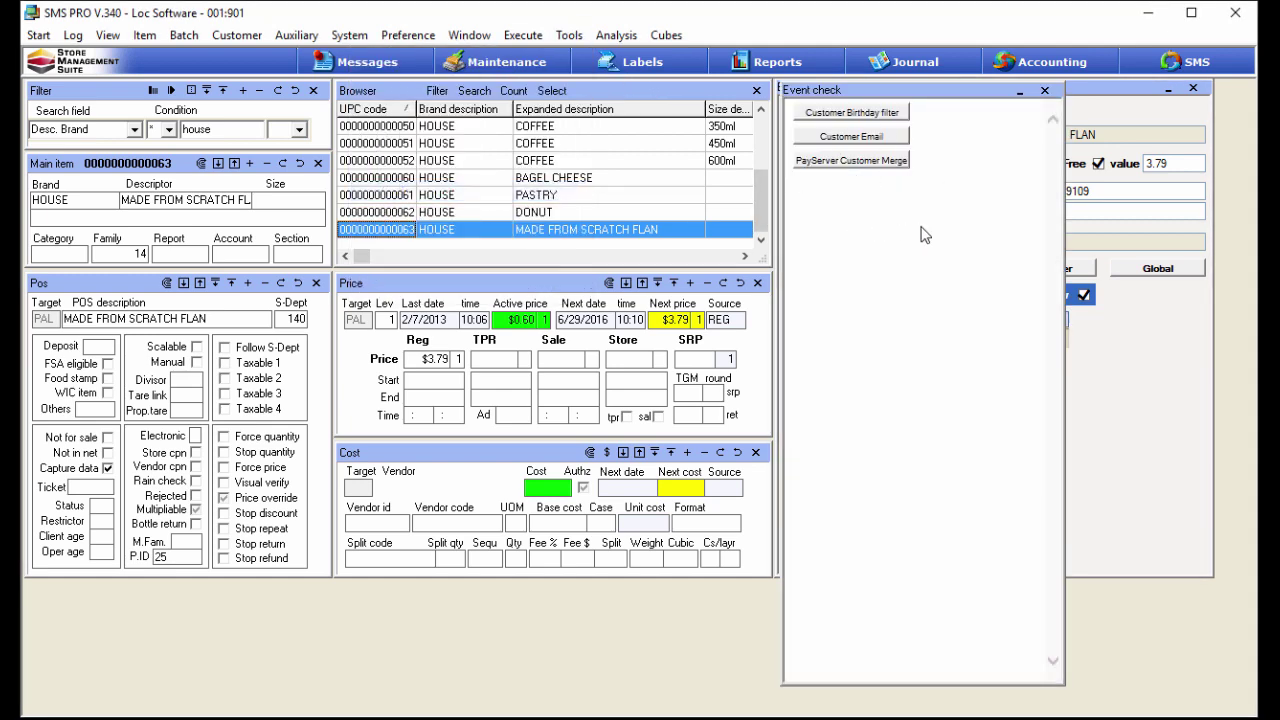
pyautogui.click(864, 114)
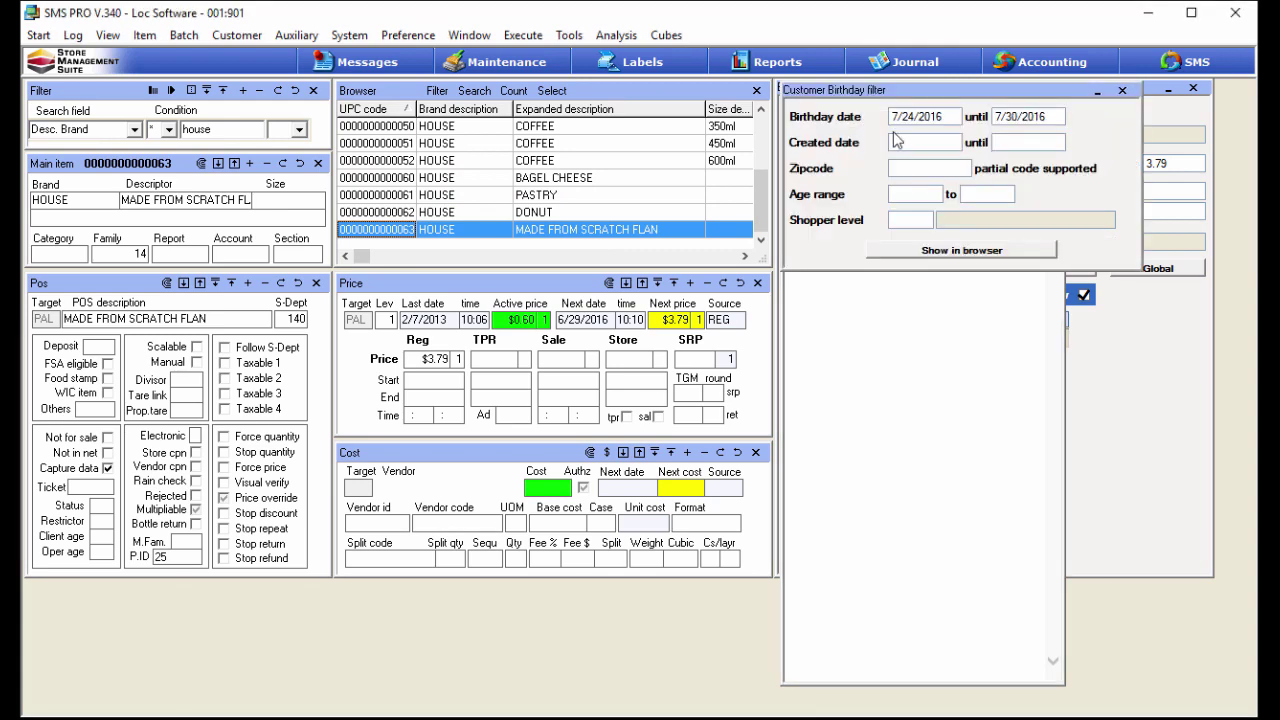
pyautogui.click(1008, 252)
pyautogui.click(1044, 91)
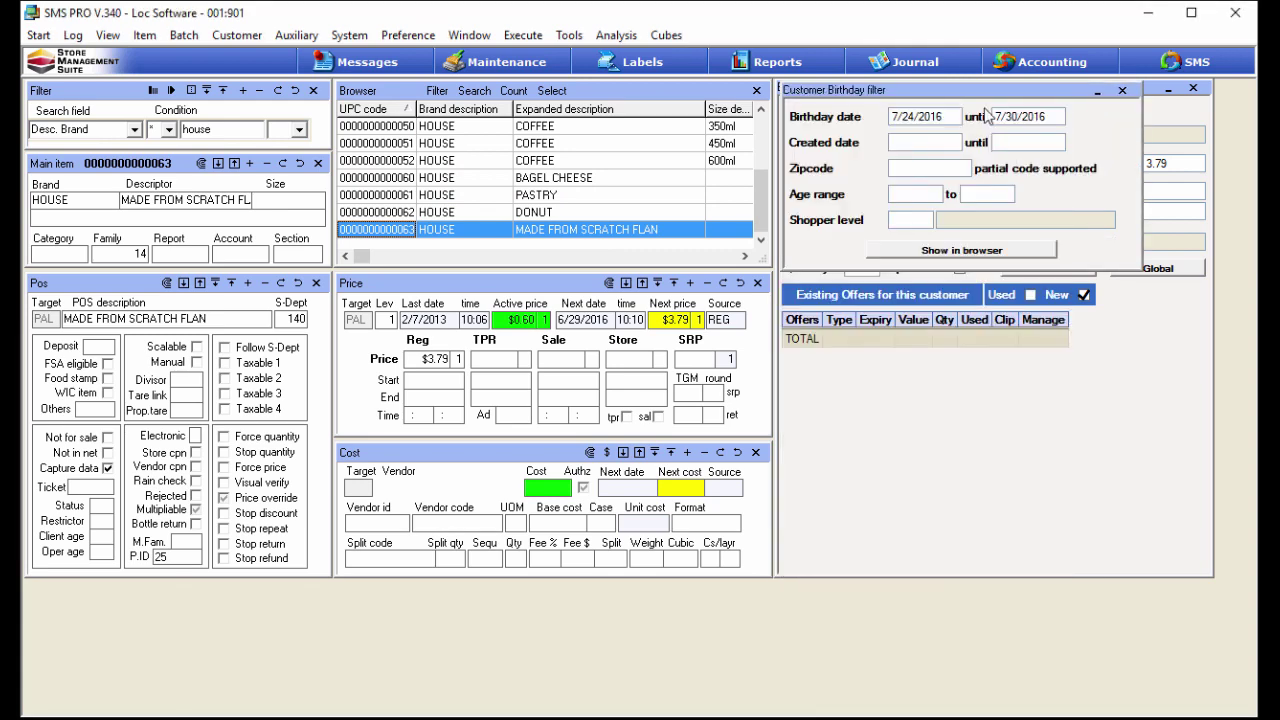
pyautogui.moveTo(962, 98); pyautogui.dragTo(958, 504)
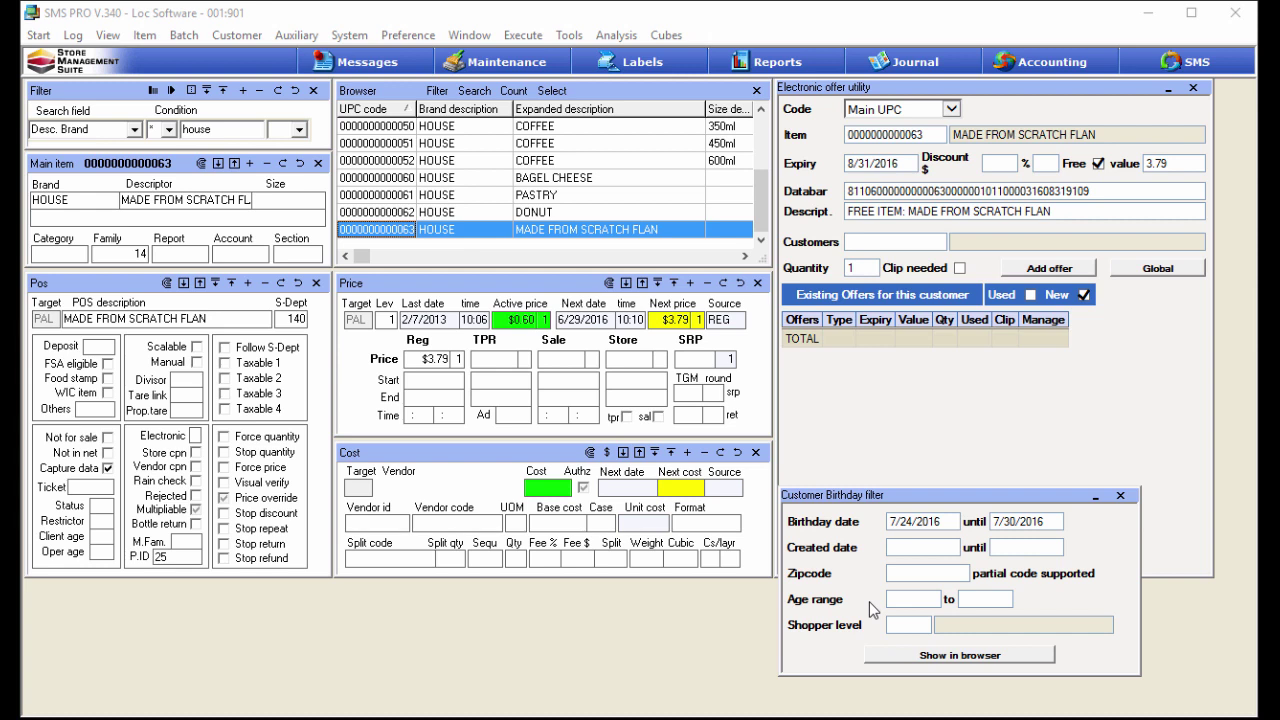
# Filter customers by birthday from 8/1/2016 to 8/31/2016 and list the four matches in the browser
pyautogui.click(948, 527)
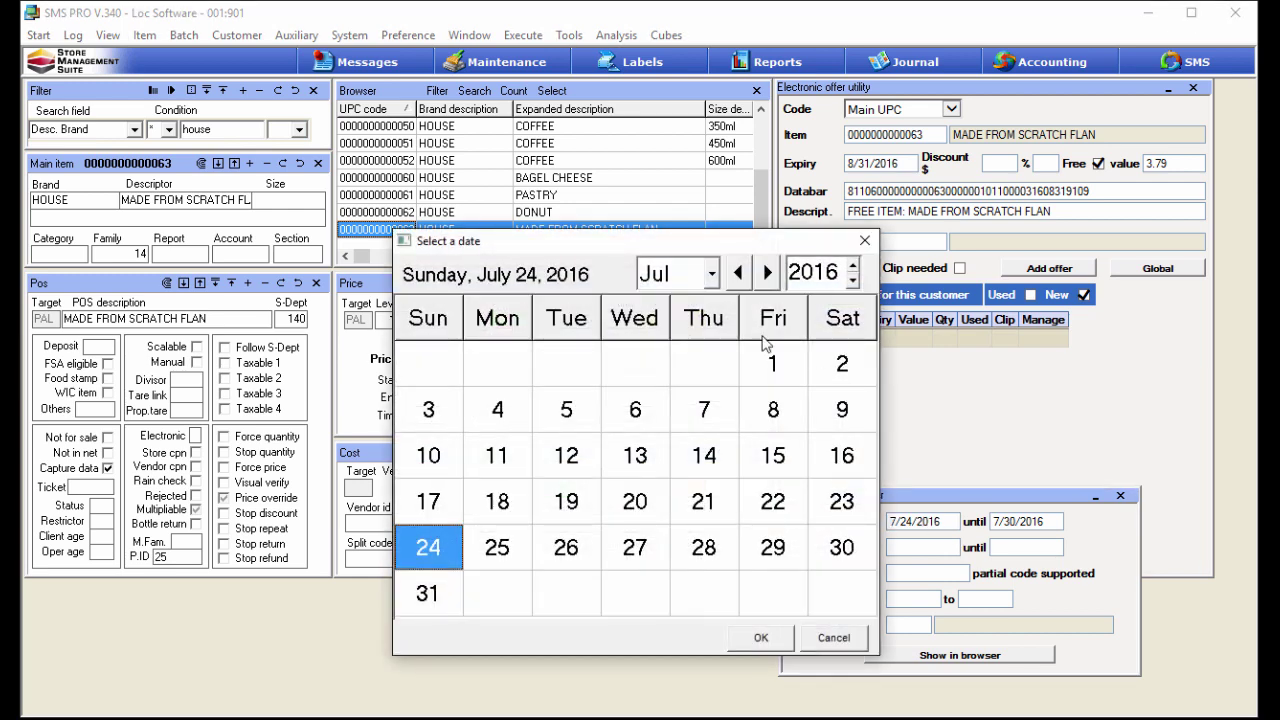
pyautogui.click(712, 274)
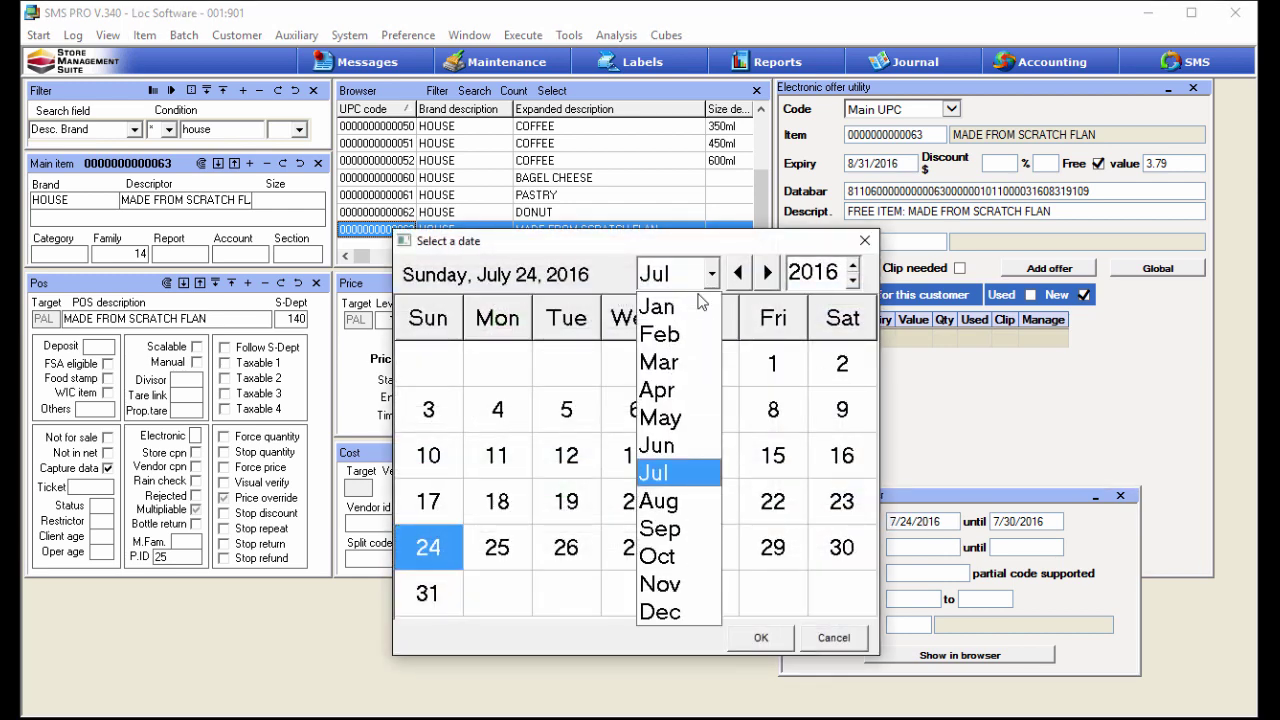
pyautogui.click(690, 500)
pyautogui.click(520, 365)
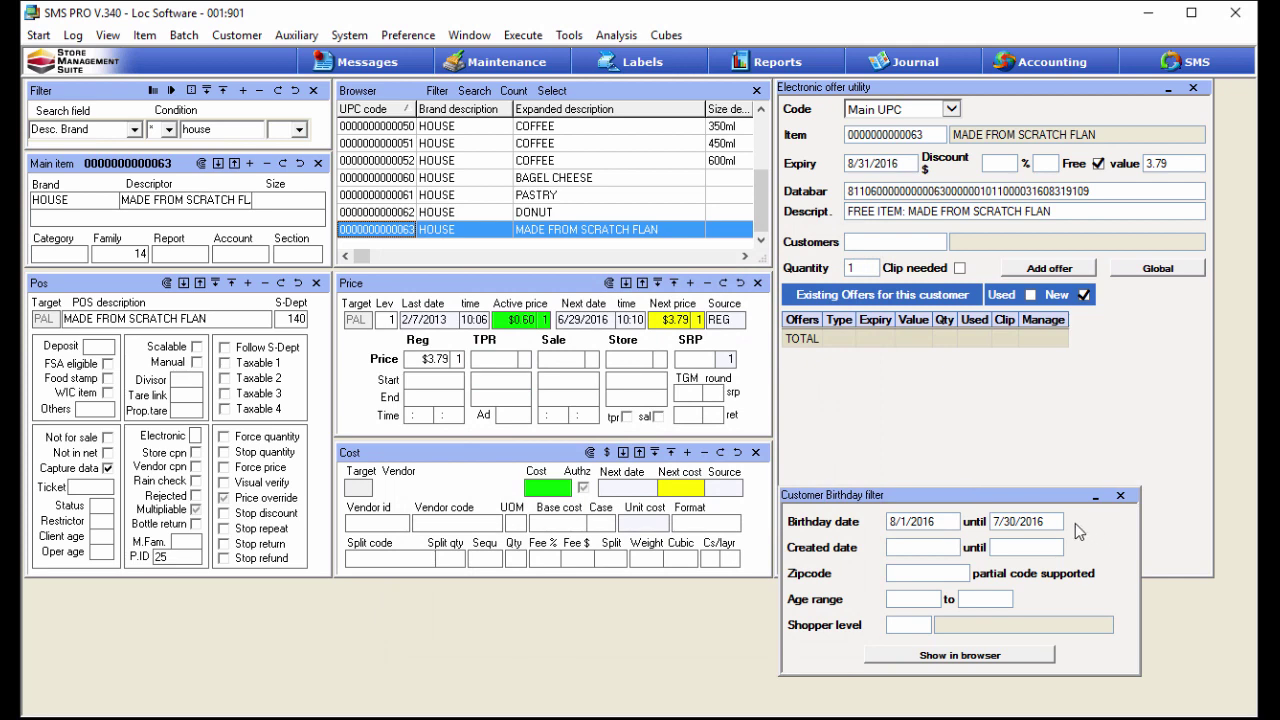
pyautogui.click(1046, 530)
pyautogui.click(711, 274)
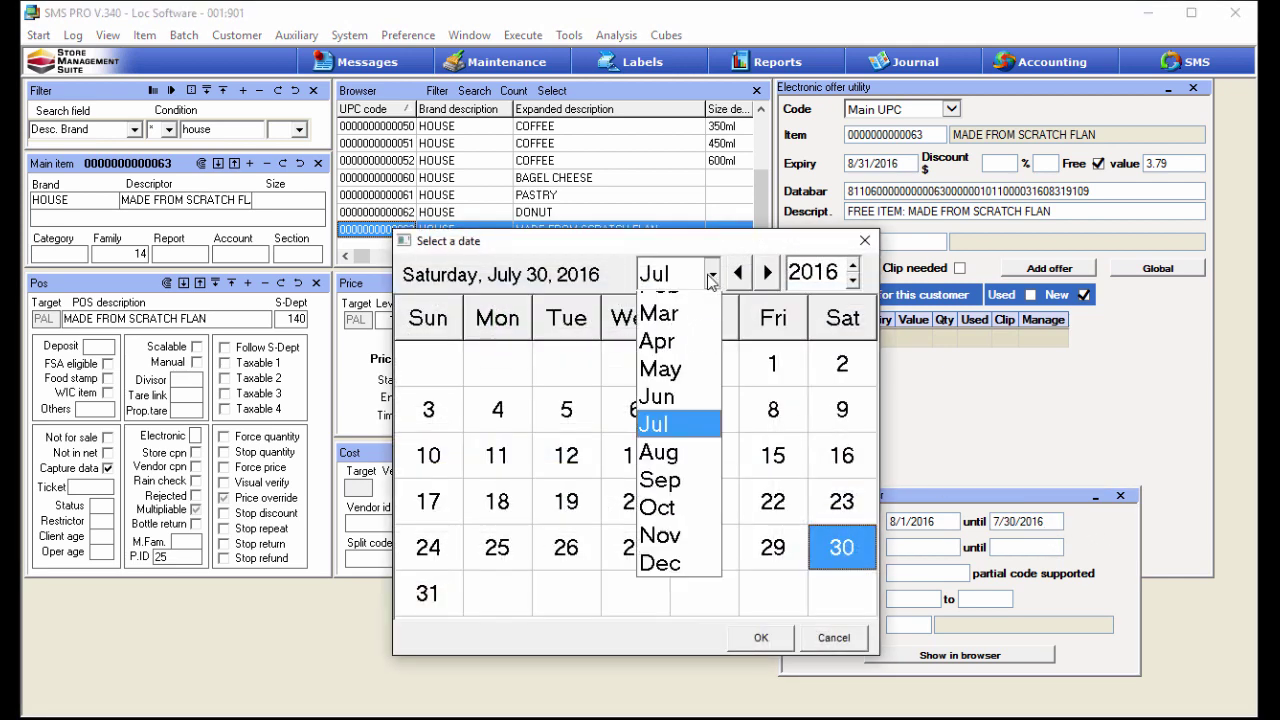
pyautogui.click(680, 511)
pyautogui.click(636, 550)
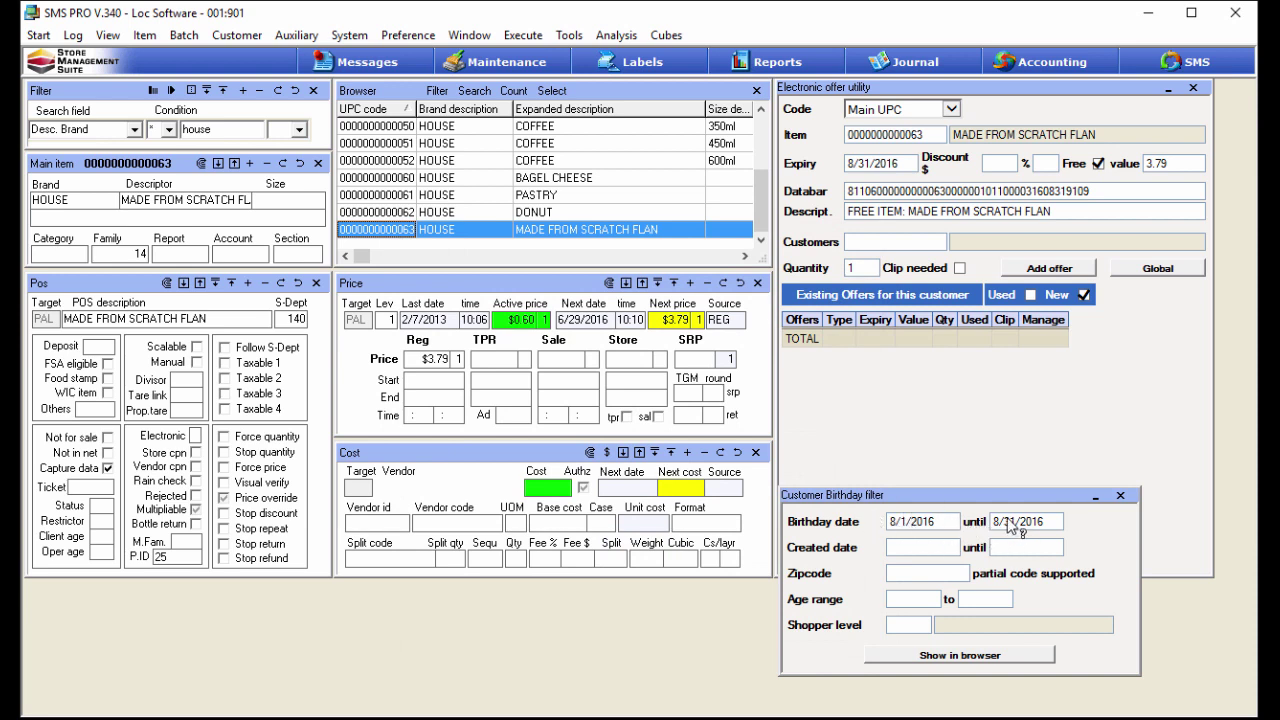
pyautogui.click(984, 656)
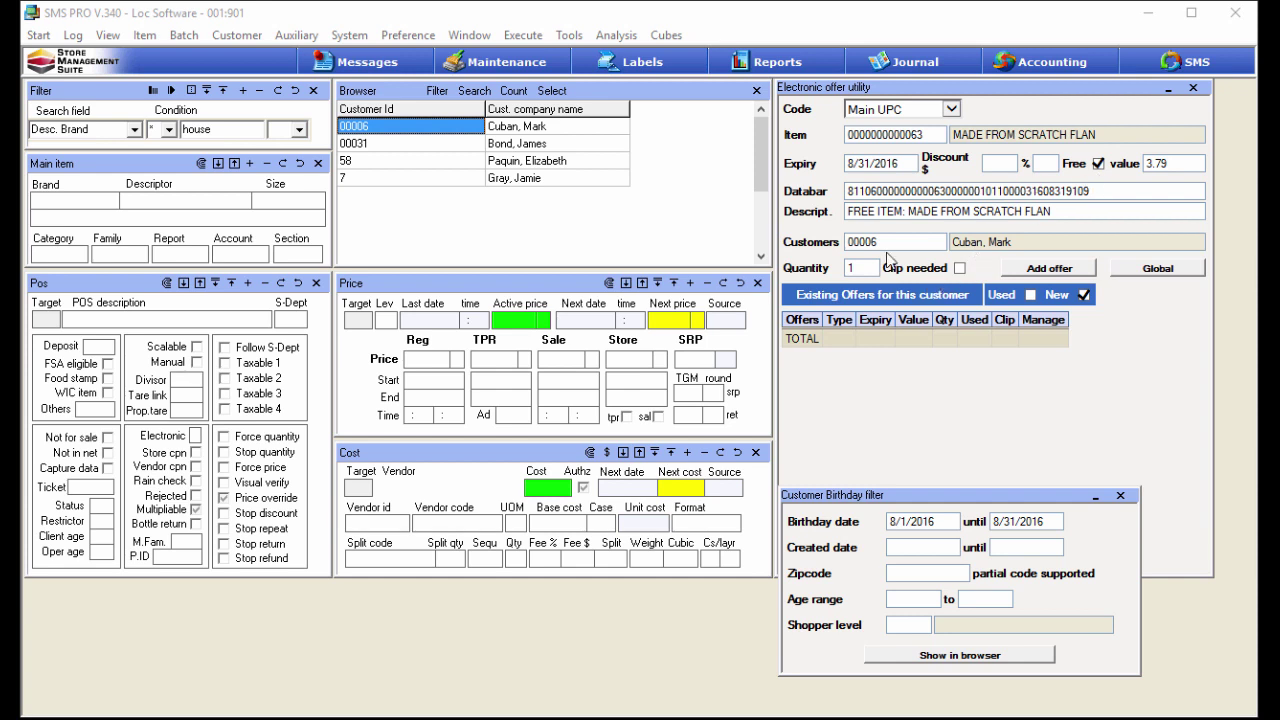
# Select a listed birthday customer and request the Global offer for all 4 customers
pyautogui.click(362, 166)
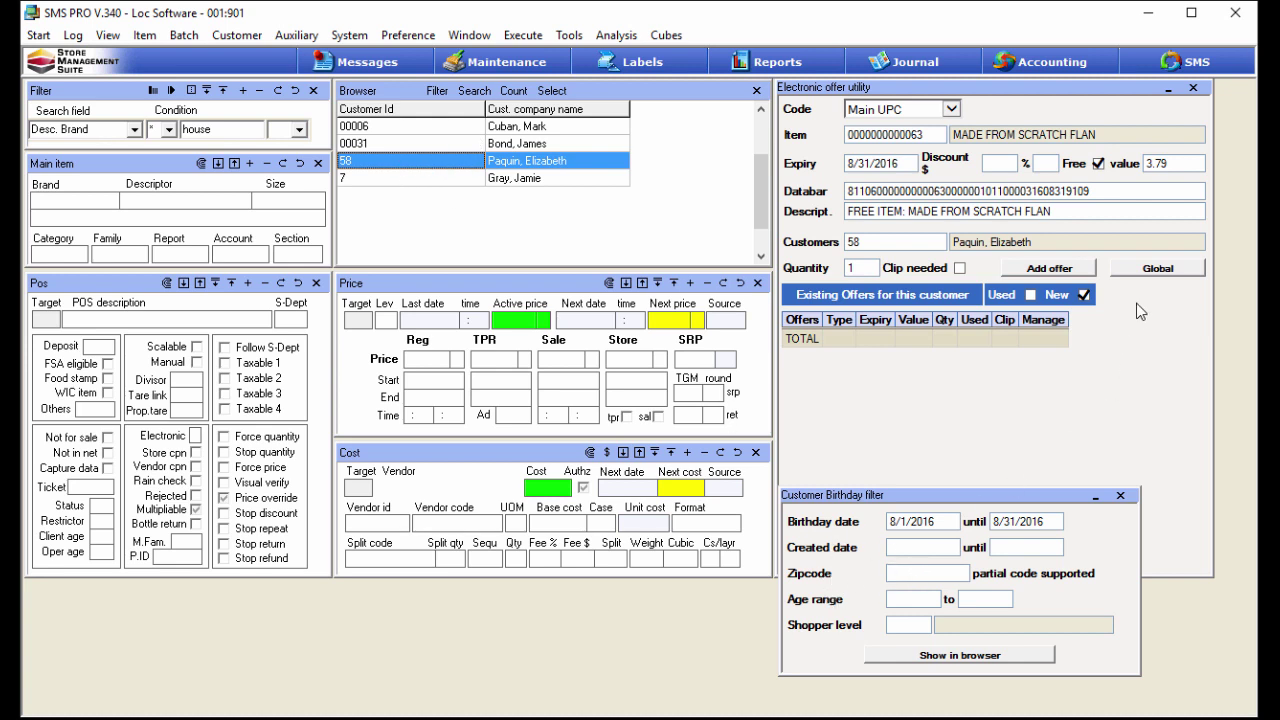
pyautogui.click(1156, 270)
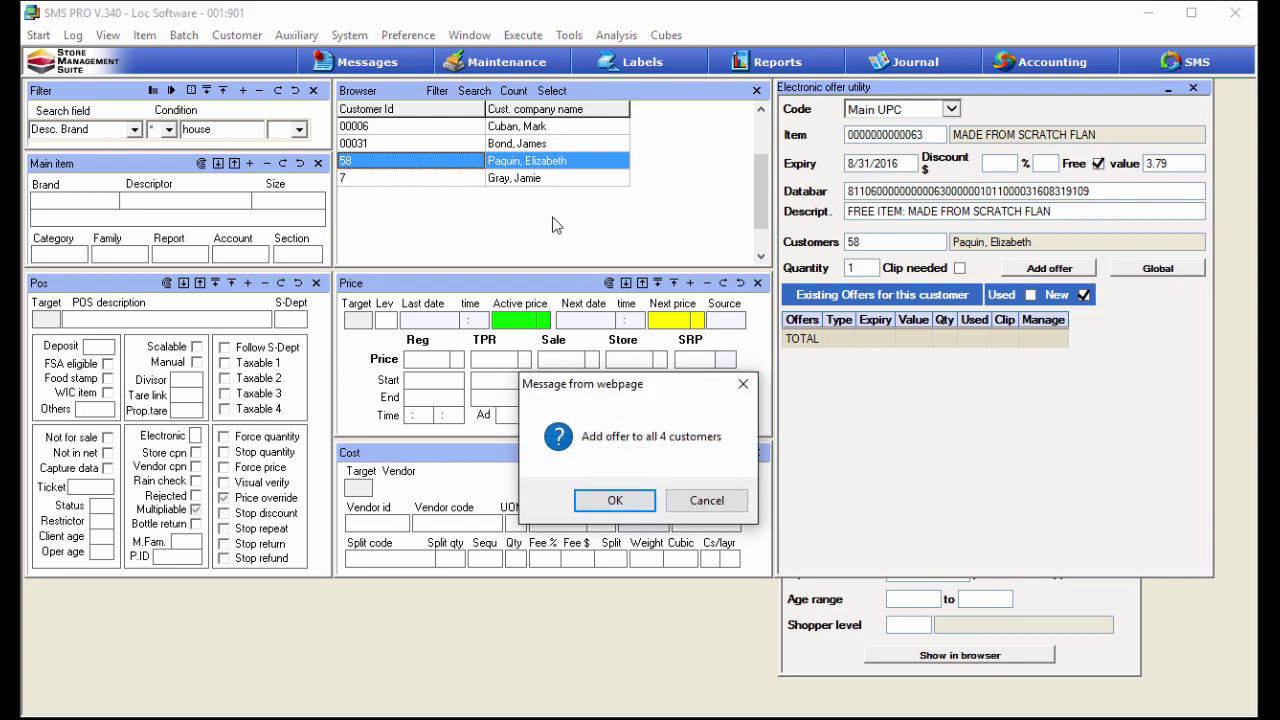
# Confirm adding the free flan offer to all 4 August-birthday customers
pyautogui.click(615, 502)
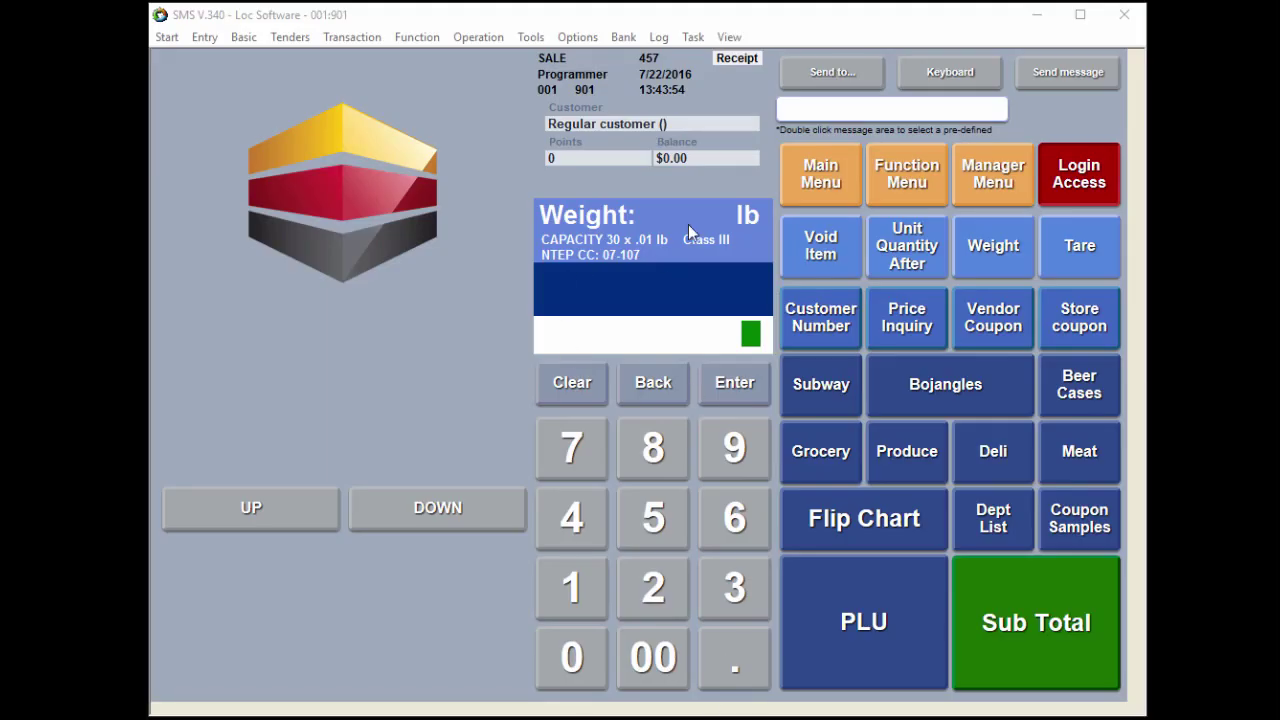
# Ring up MADE FROM SCRATCH FLAN by item code 63 and subtotal the sale
pyautogui.click(726, 500)
pyautogui.click(738, 582)
pyautogui.click(851, 605)
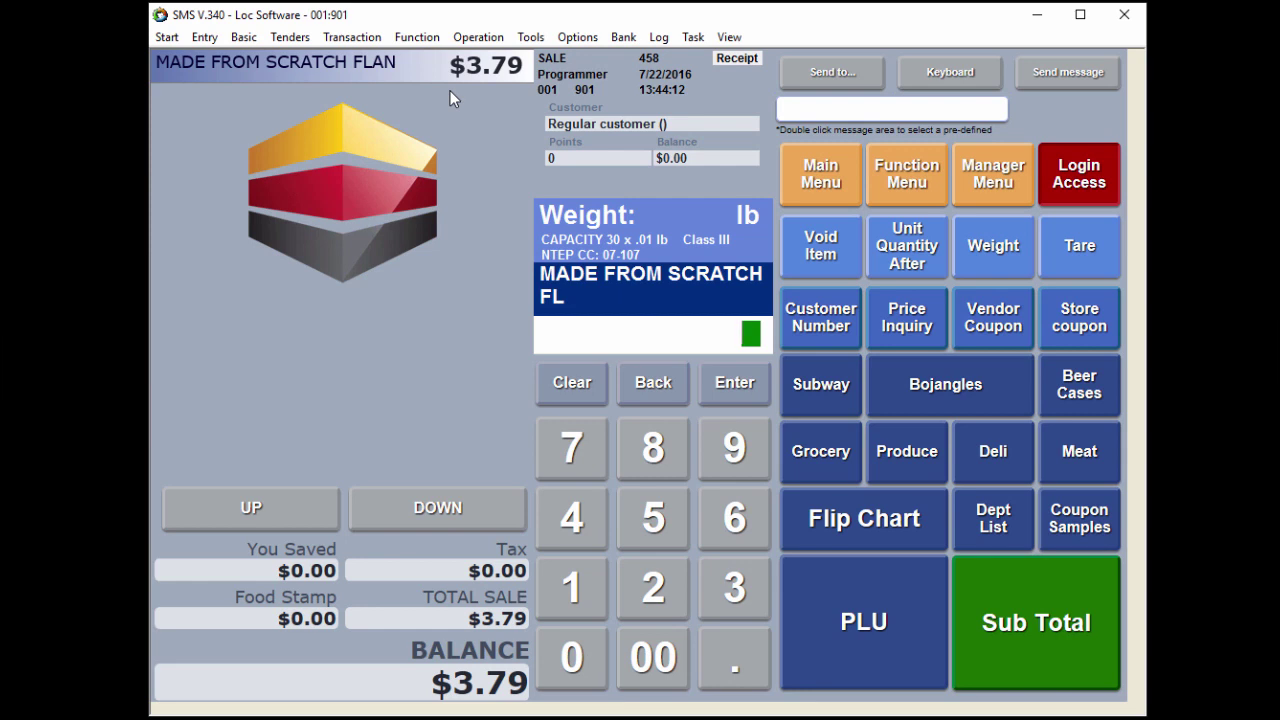
pyautogui.click(1021, 600)
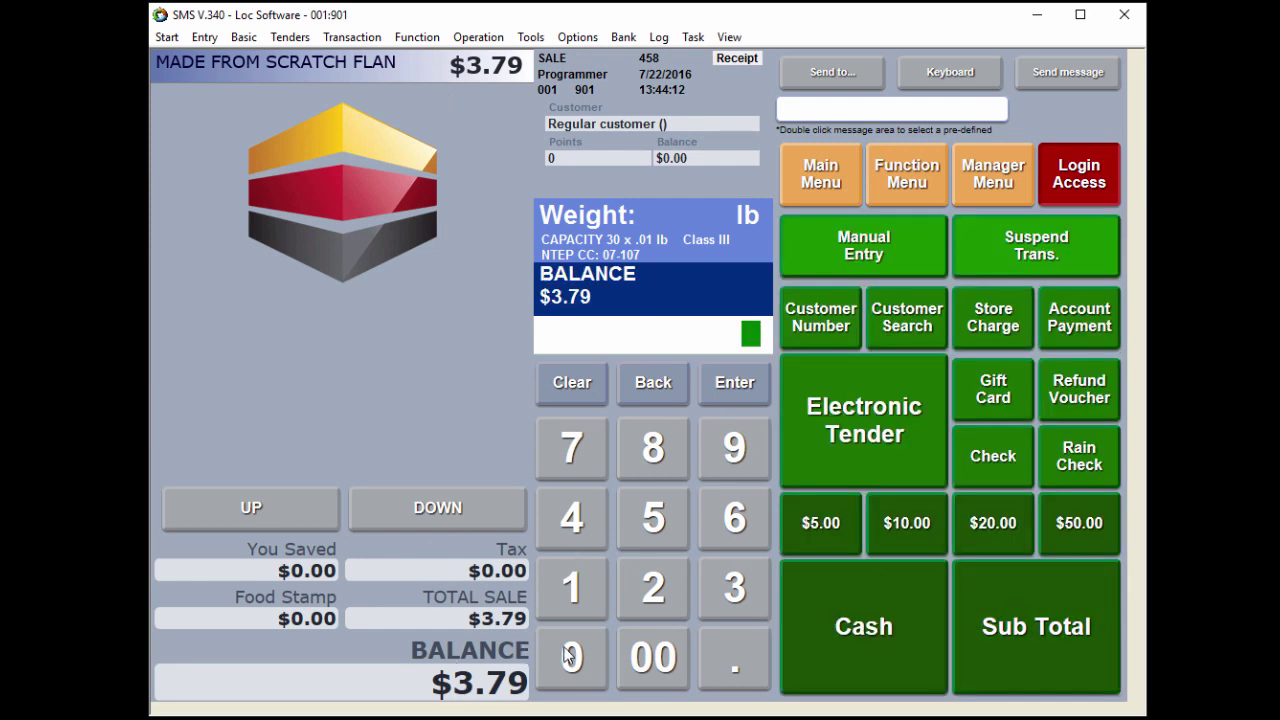
# Attach the birthday customer to the sale by their customer number
pyautogui.click(828, 200)
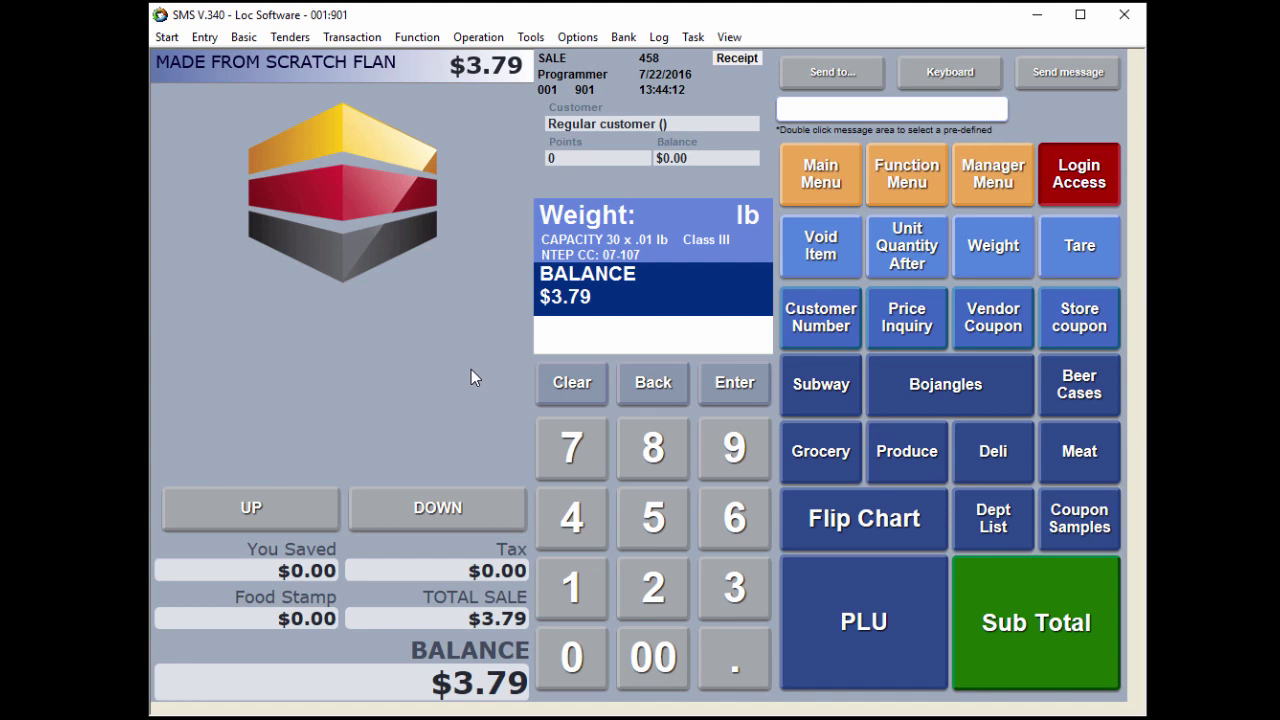
pyautogui.click(580, 455)
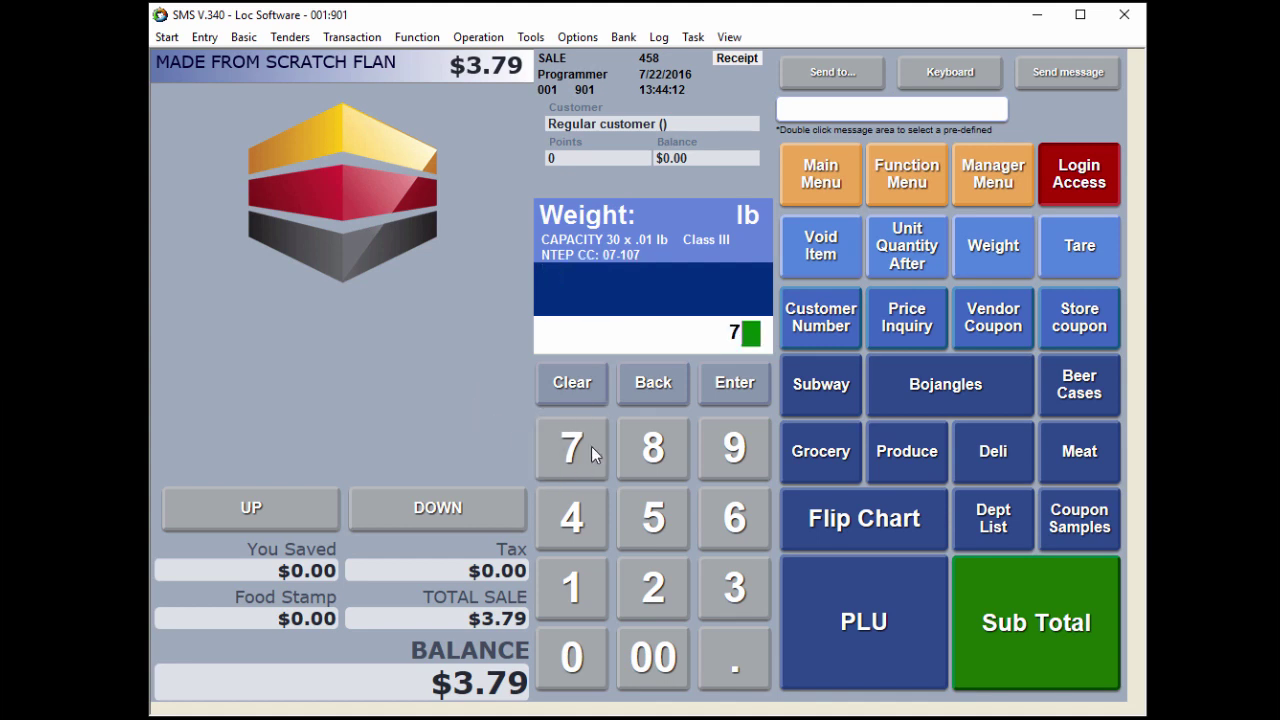
pyautogui.click(793, 338)
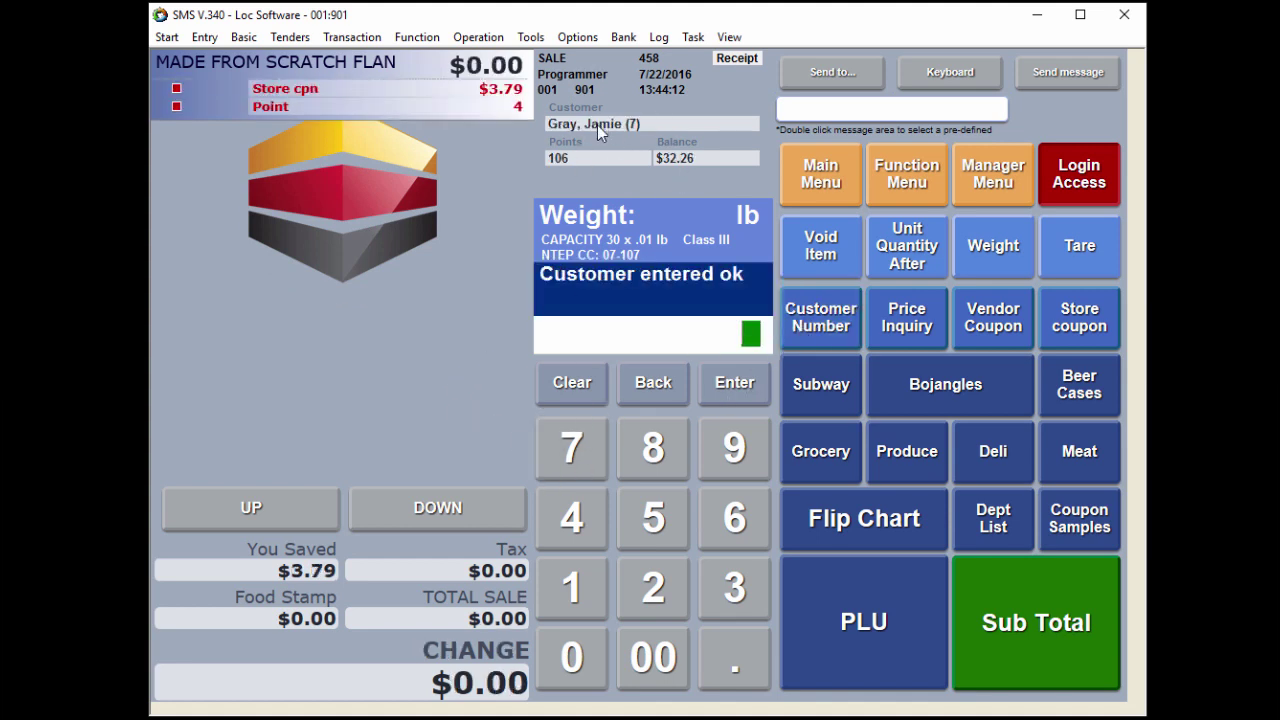